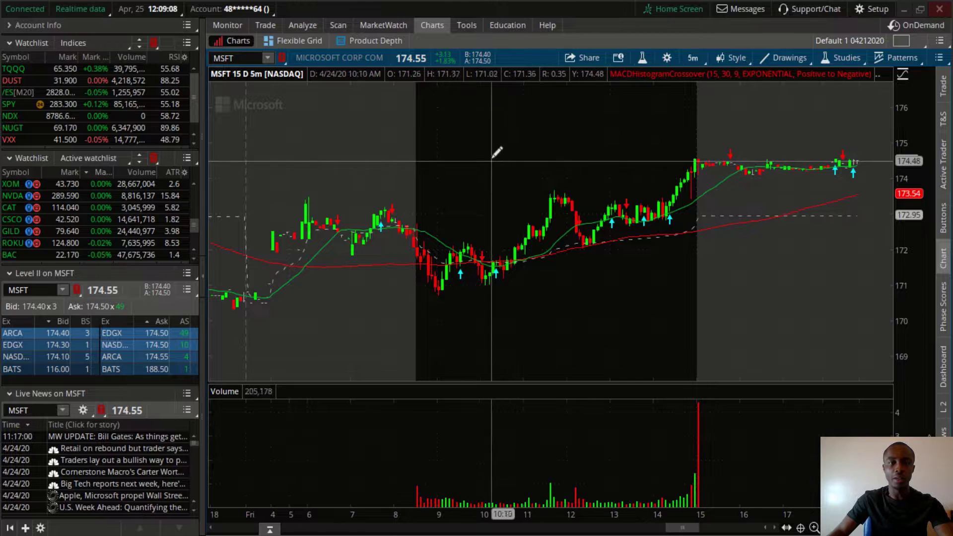
Measure the late-morning rise and the pullback that follows it on the MSFT five-minute chart
{"action": "left_click_drag", "start_coordinate": [486, 282], "coordinate": [557, 191]}
{"action": "right_click", "coordinate": [557, 194]}
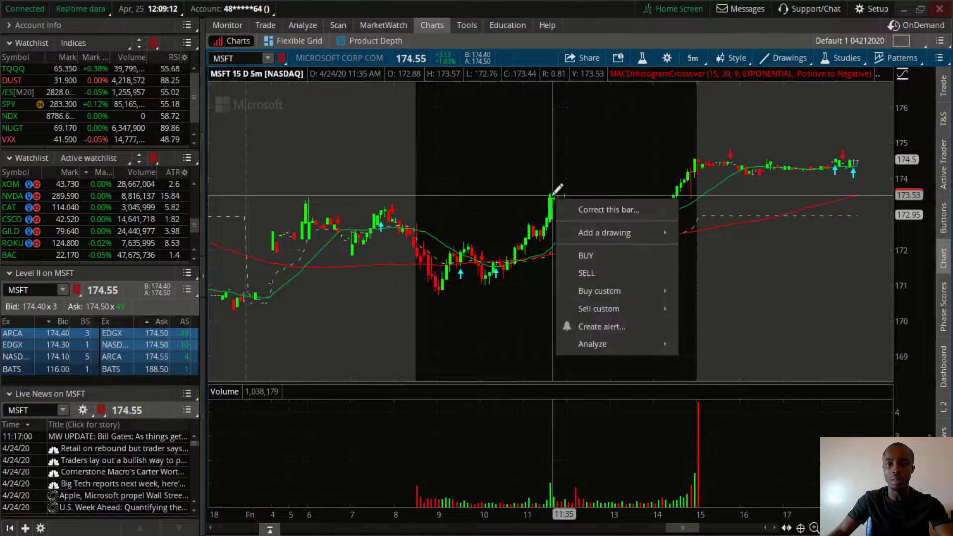
{"action": "left_click", "coordinate": [624, 20]}
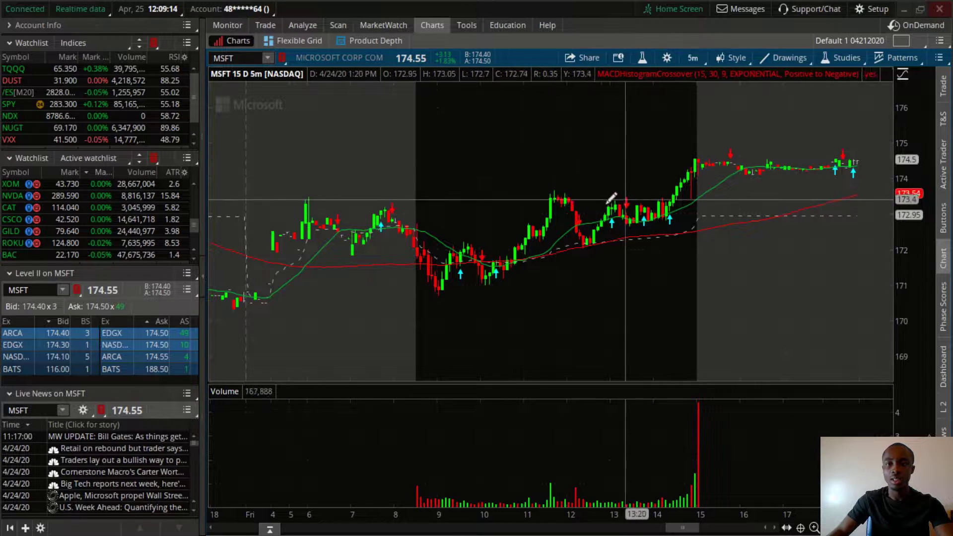
{"action": "left_click", "coordinate": [573, 202]}
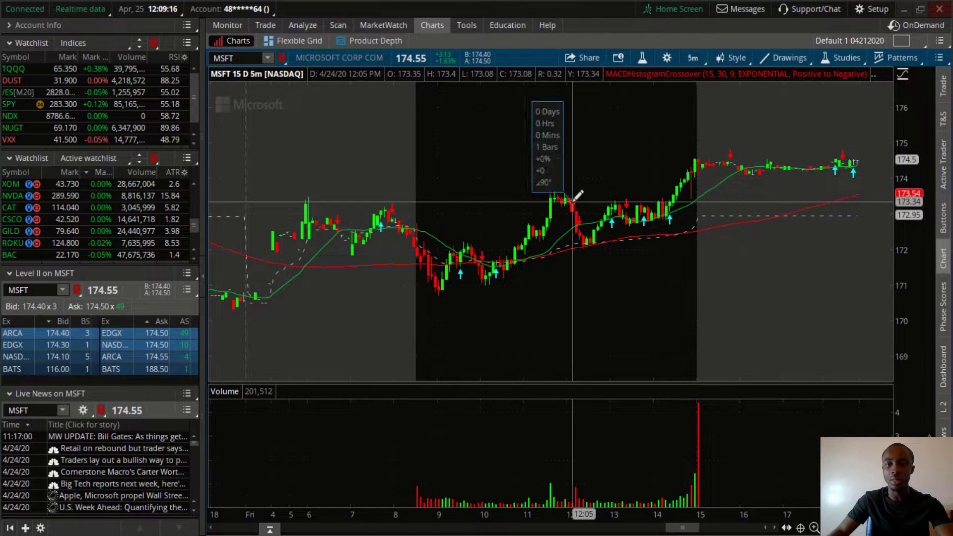
{"action": "right_click", "coordinate": [590, 249]}
{"action": "key", "text": "Escape"}
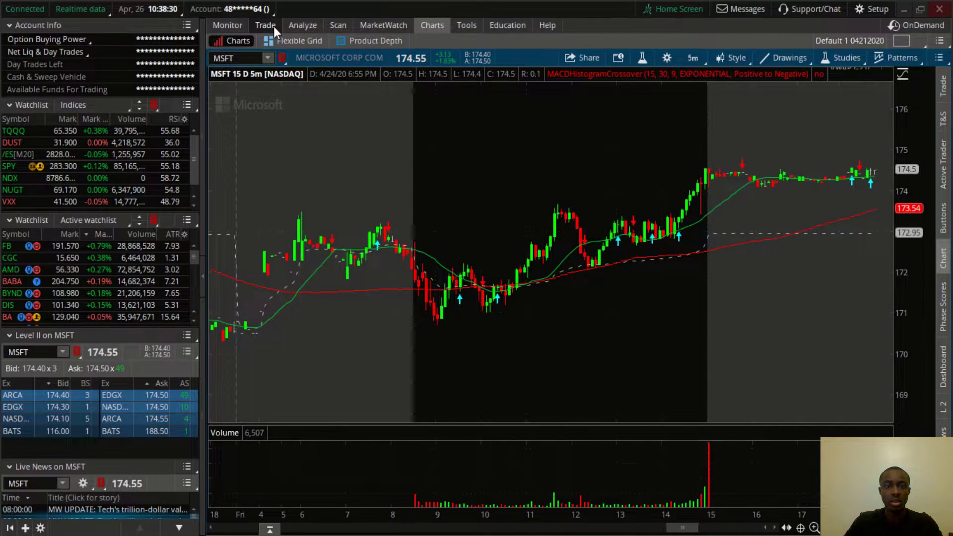
Find the 177.5 call in the MSFT 15 May 20 option chain and copy its symbol
{"action": "left_click", "coordinate": [274, 27]}
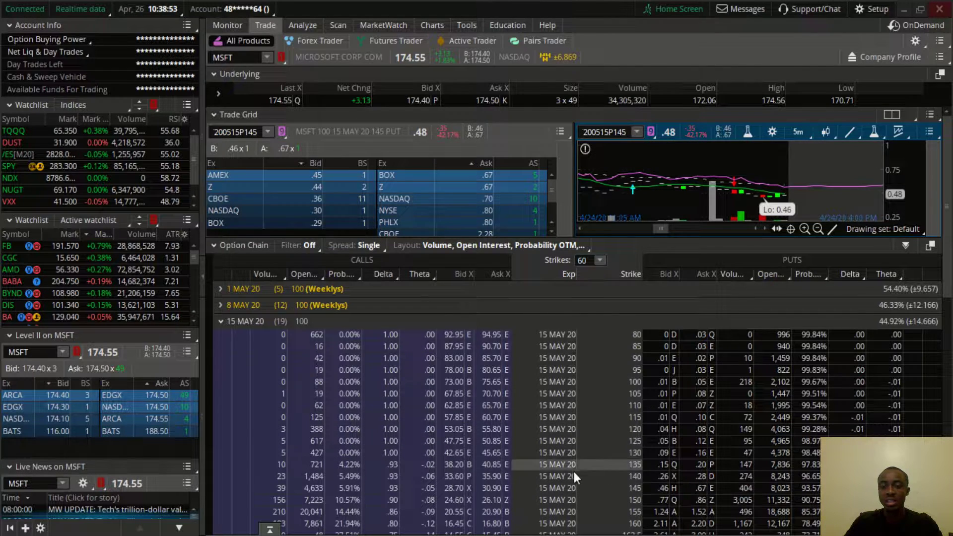
{"action": "scroll", "coordinate": [582, 392], "scroll_direction": "down", "scroll_amount": 5}
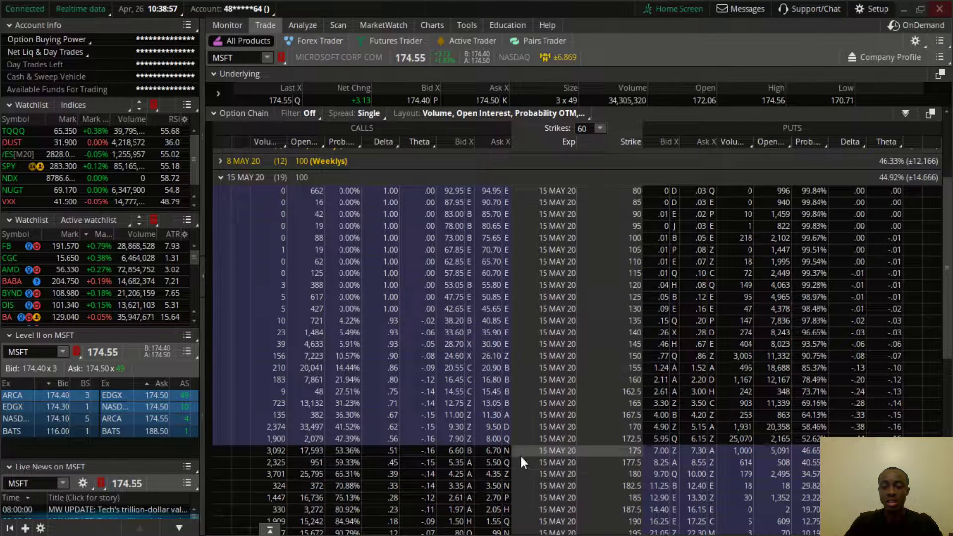
{"action": "right_click", "coordinate": [481, 462]}
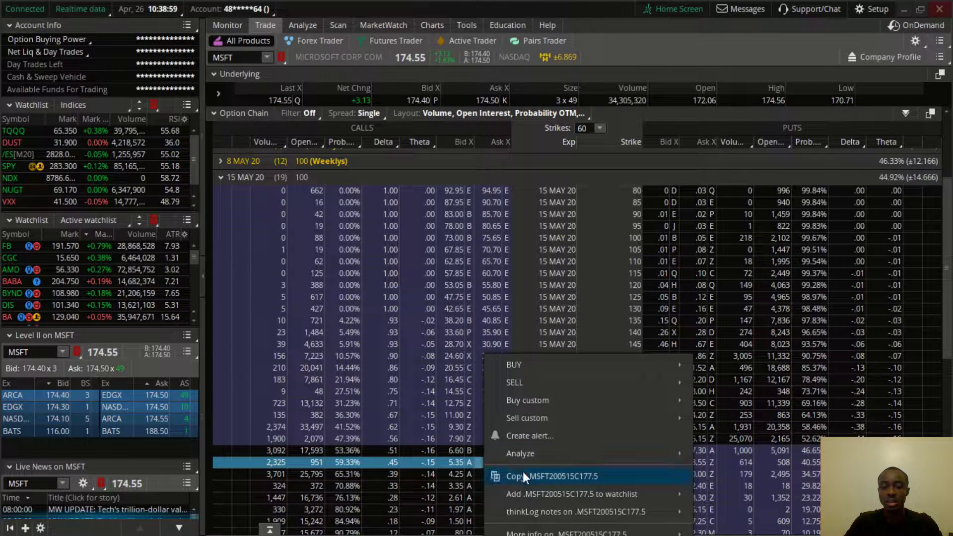
{"action": "left_click", "coordinate": [585, 476]}
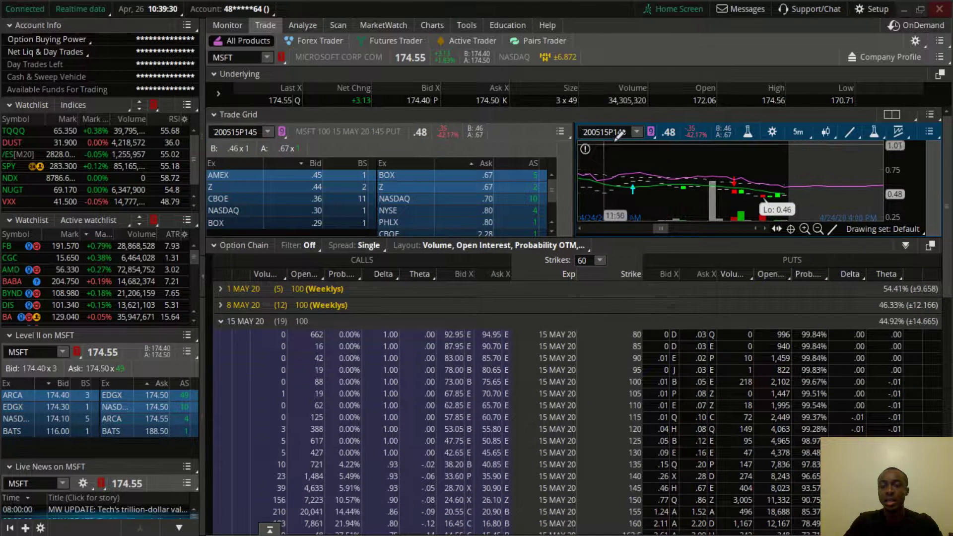
Load the copied 15 May 20 177.5 call symbol into the trade grid chart and look over its price action
{"action": "left_click", "coordinate": [614, 131]}
{"action": "key", "text": "ctrl+v"}
{"action": "key", "text": "Return"}
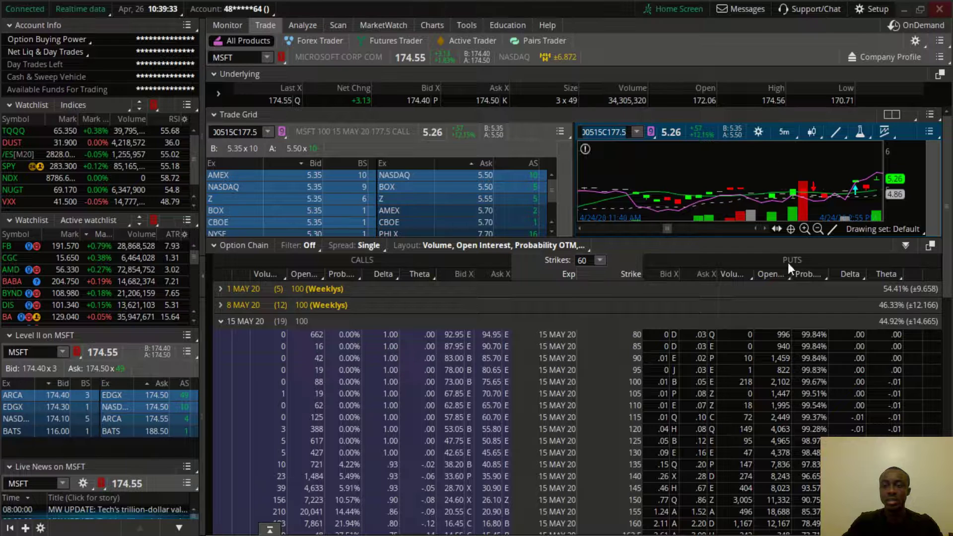
{"action": "scroll", "coordinate": [695, 188], "scroll_direction": "down", "scroll_amount": 5}
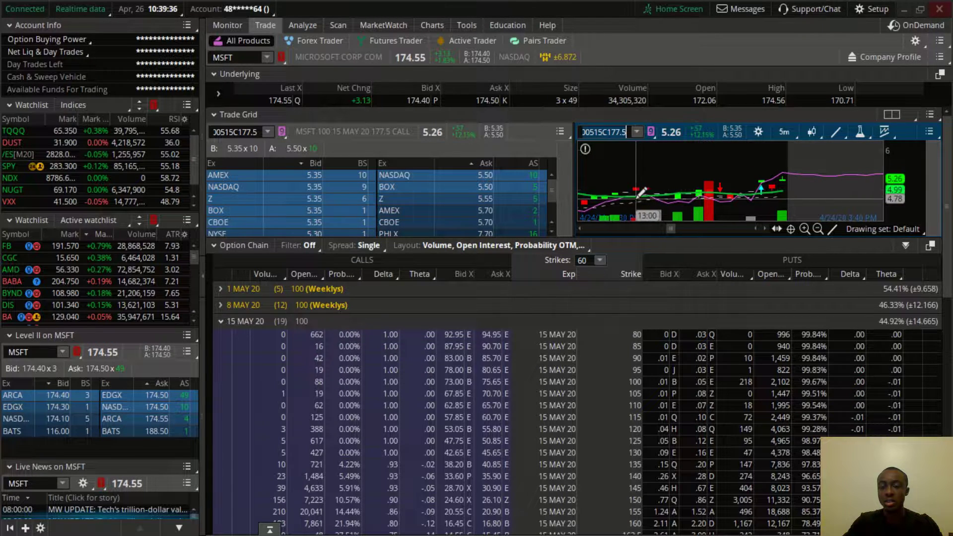
{"action": "scroll", "coordinate": [695, 193], "scroll_direction": "up", "scroll_amount": 3}
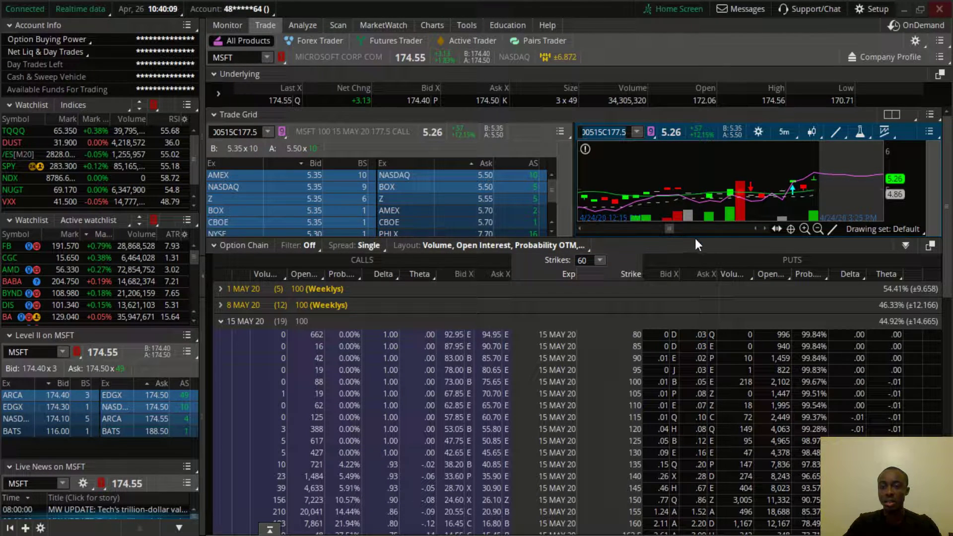
{"action": "scroll", "coordinate": [666, 198], "scroll_direction": "up", "scroll_amount": 3}
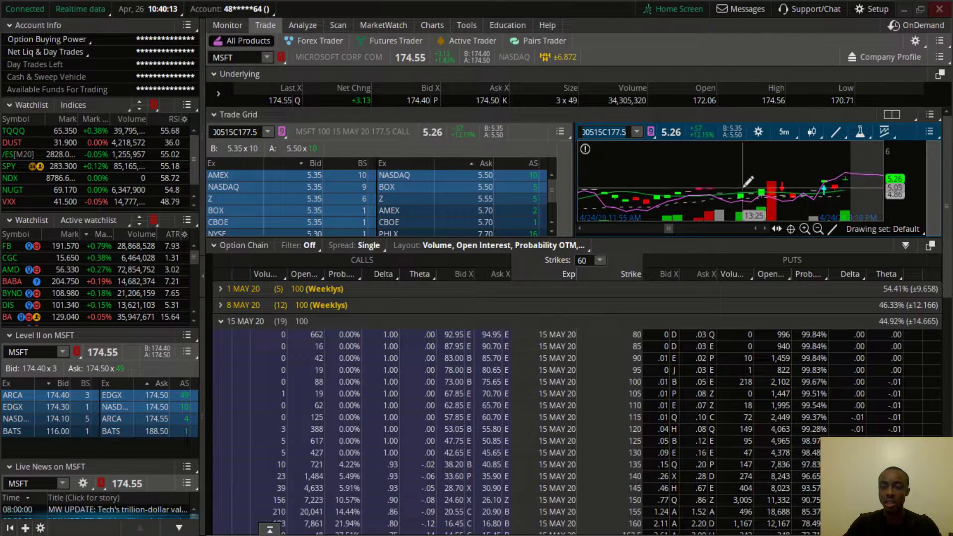
Chart the MSFT 15 May 20 177.5 call on the full-size chart and compare it with the MSFT stock chart
{"action": "mouse_move", "coordinate": [437, 23]}
{"action": "left_click", "coordinate": [445, 40]}
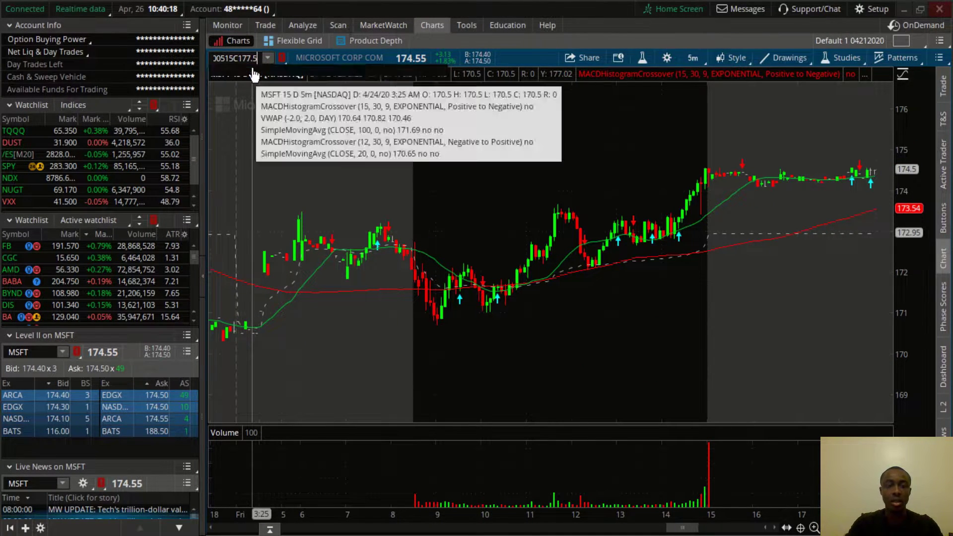
{"action": "scroll", "coordinate": [723, 174], "scroll_direction": "up", "scroll_amount": 5}
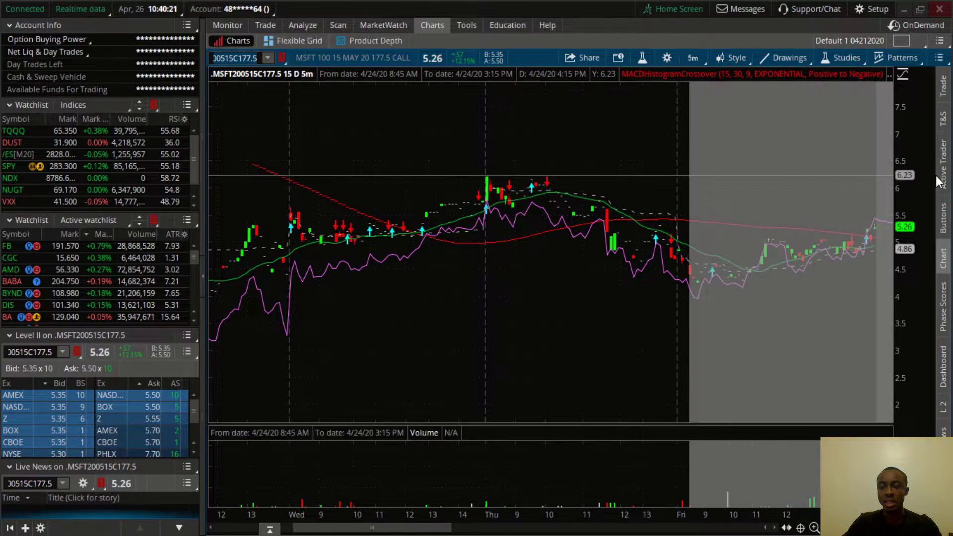
{"action": "left_click_drag", "start_coordinate": [675, 144], "coordinate": [506, 206]}
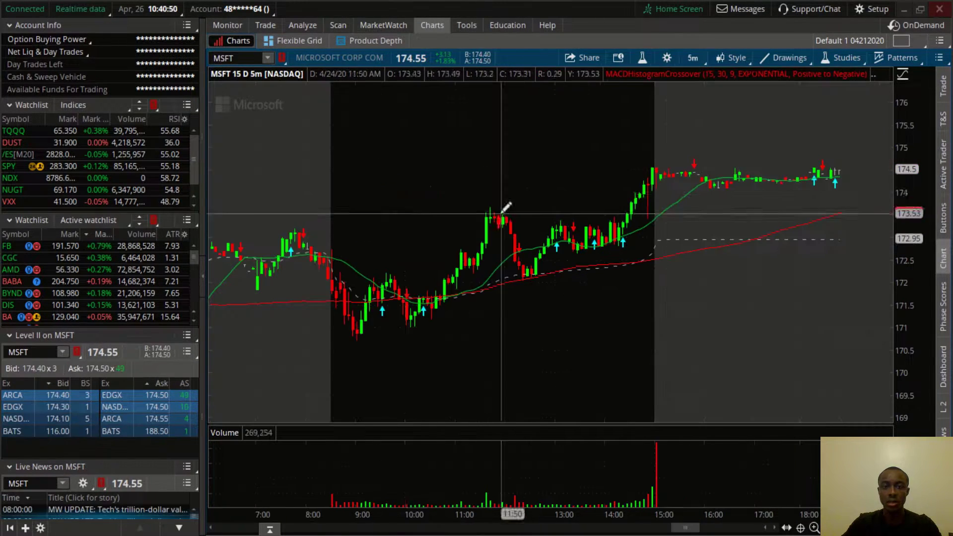
Check the ask prices of the 15 May 20 calls around the 180 strike and return to the MSFT stock chart
{"action": "left_click", "coordinate": [266, 25]}
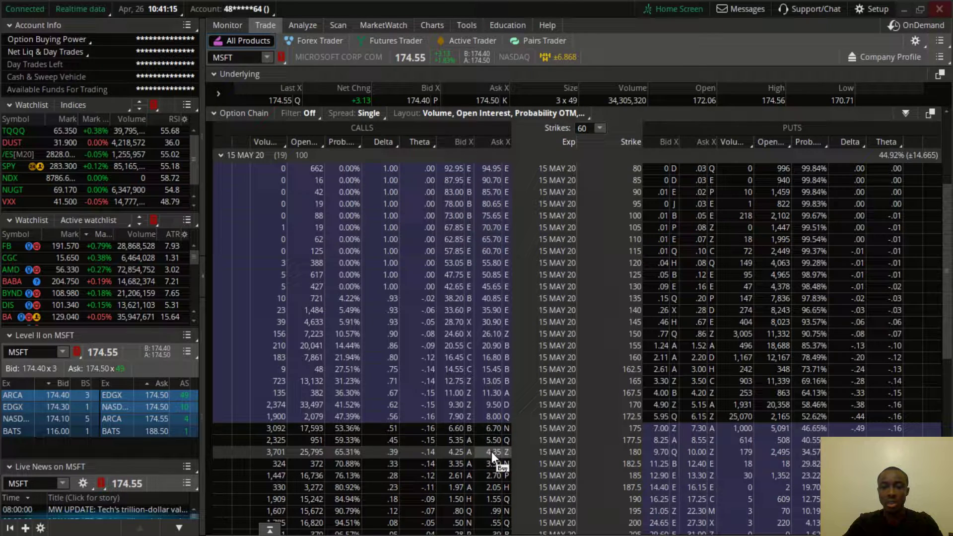
{"action": "left_click", "coordinate": [431, 23]}
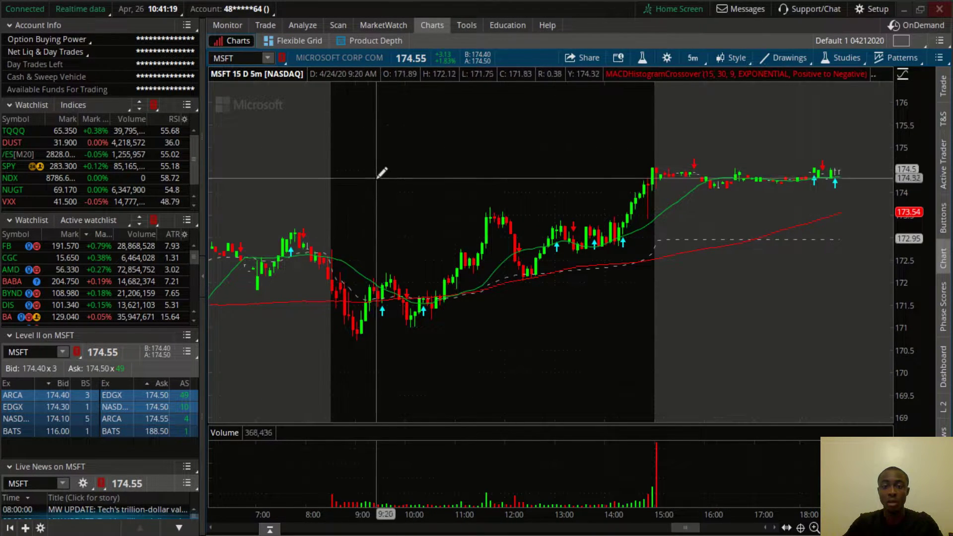
{"action": "left_click_drag", "start_coordinate": [383, 171], "coordinate": [400, 177]}
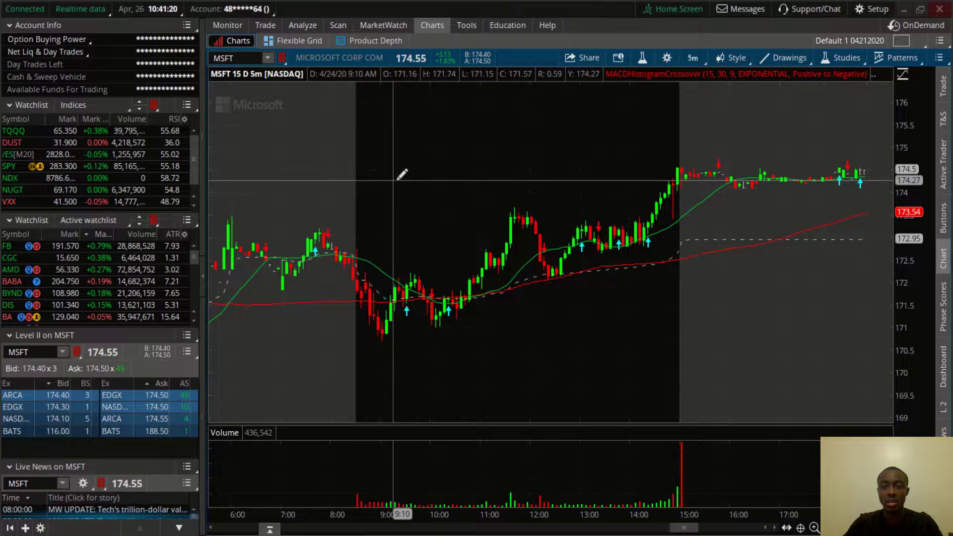
Enter OnDemand replay mode and jump the simulated time to 10:35:21 on April 24
{"action": "left_click", "coordinate": [902, 26]}
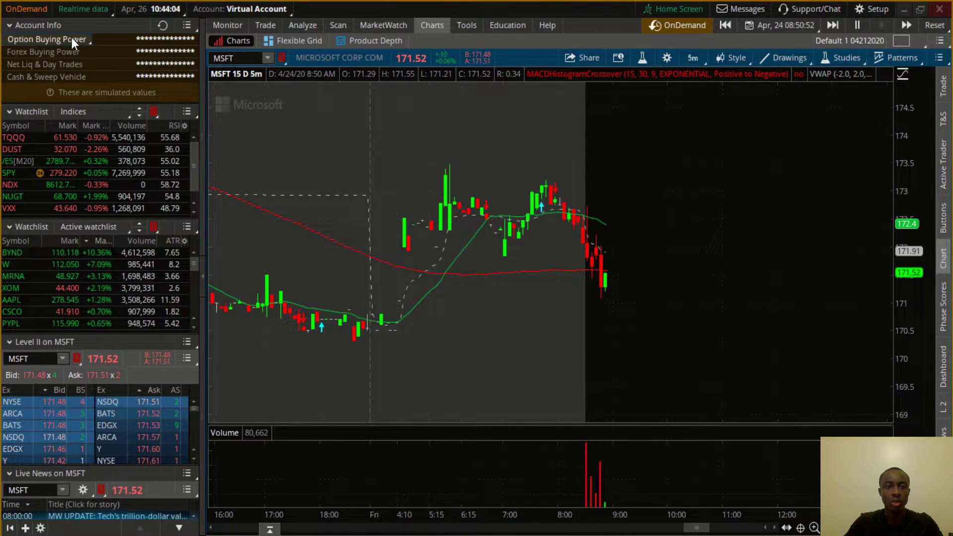
{"action": "mouse_move", "coordinate": [71, 37]}
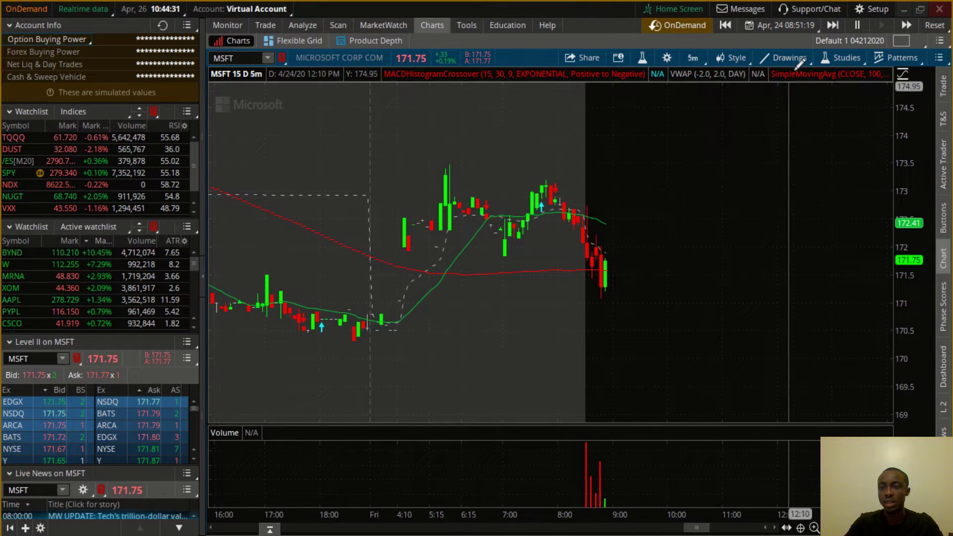
{"action": "left_click", "coordinate": [781, 27]}
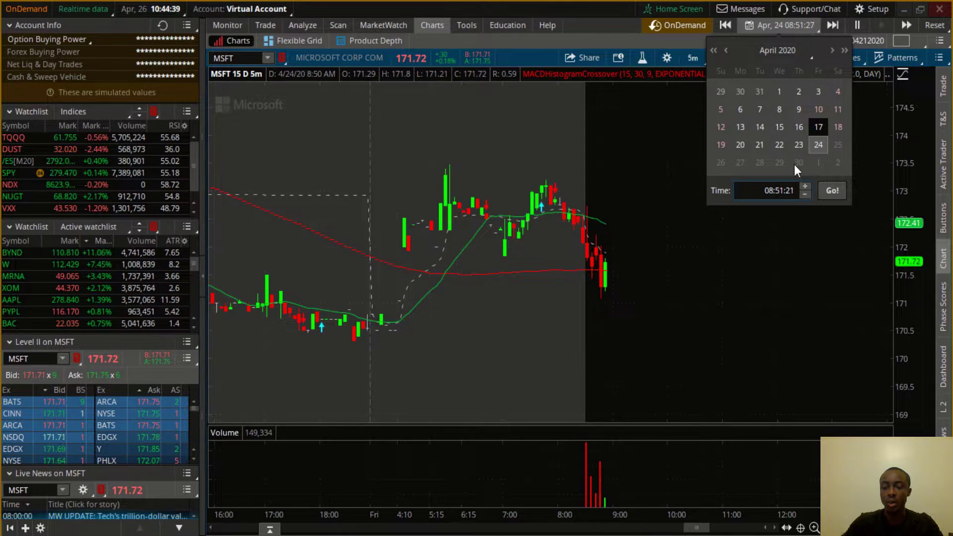
{"action": "key", "text": "BackSpace"}
{"action": "key", "text": "BackSpace"}
{"action": "type", "text": "10"}
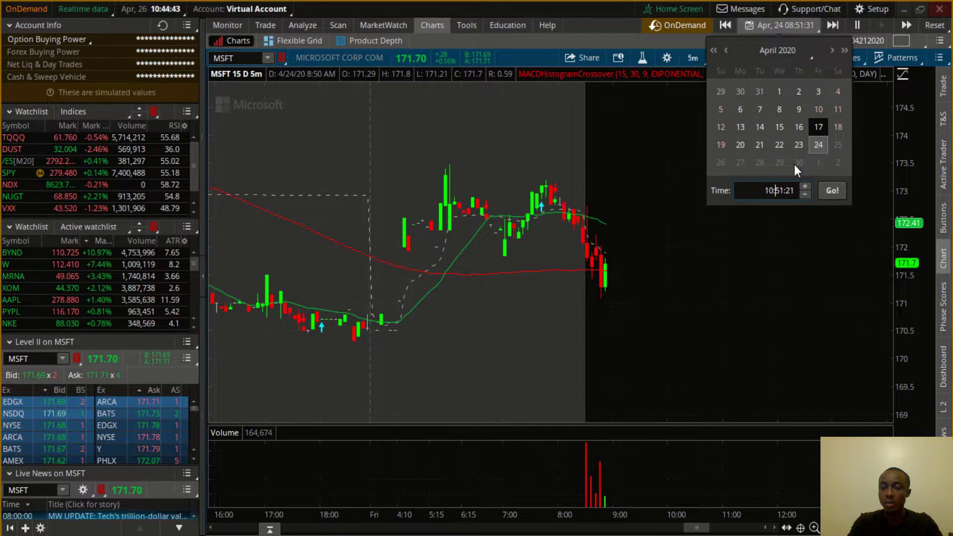
{"action": "key", "text": "Delete"}
{"action": "key", "text": "Delete"}
{"action": "key", "text": "Delete"}
{"action": "type", "text": ":35"}
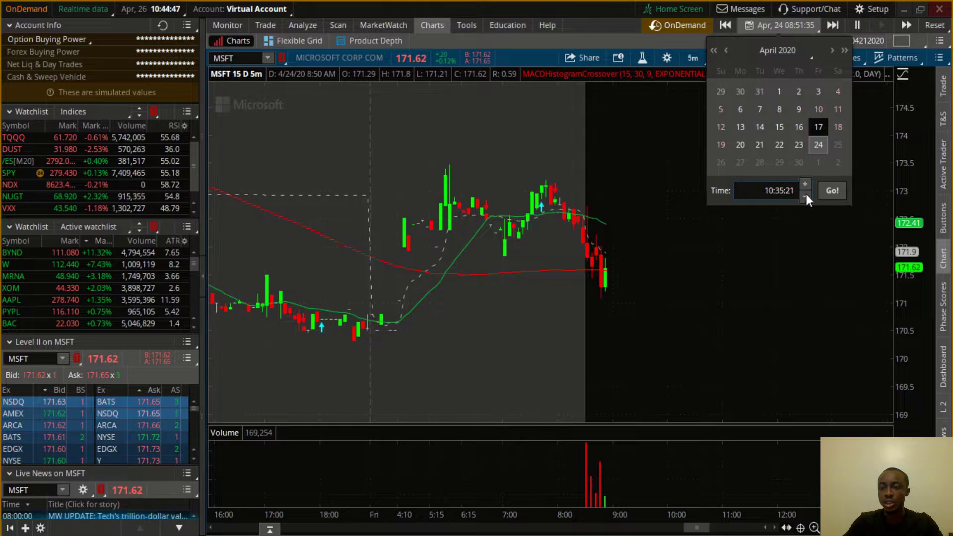
{"action": "left_click", "coordinate": [833, 191]}
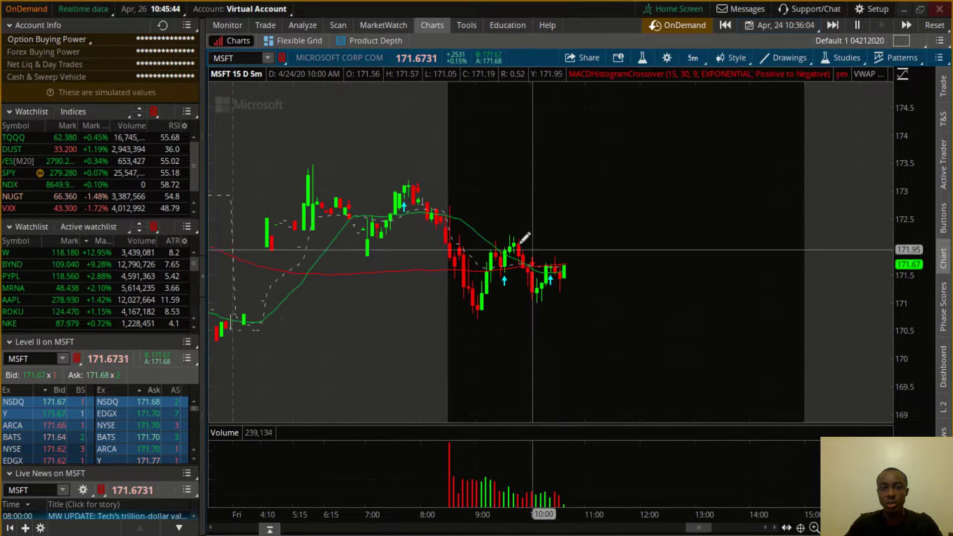
Create a buy order for the MSFT 15 May 20 180 call and show it under the chart with the order book collapsed
{"action": "left_click", "coordinate": [269, 24]}
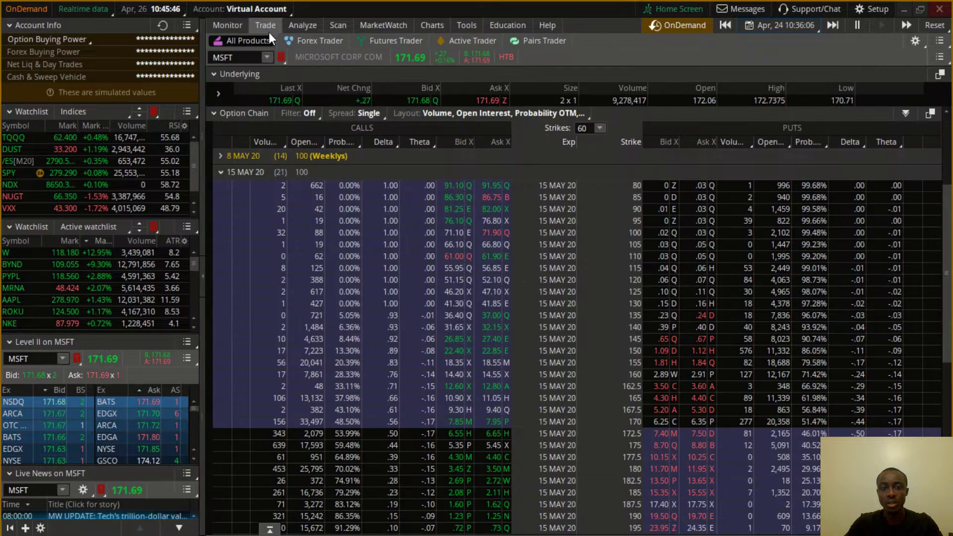
{"action": "left_click", "coordinate": [490, 469]}
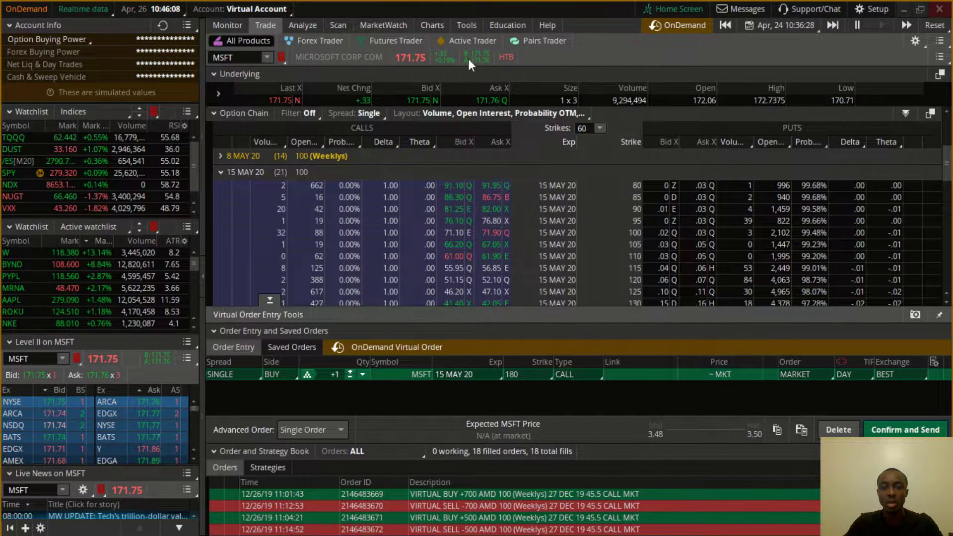
{"action": "left_click", "coordinate": [437, 23]}
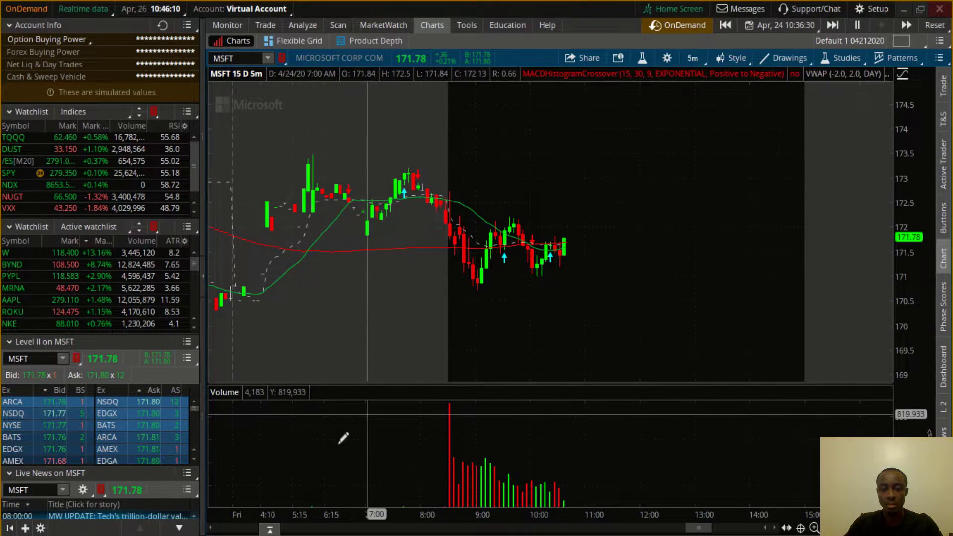
{"action": "left_click", "coordinate": [269, 530]}
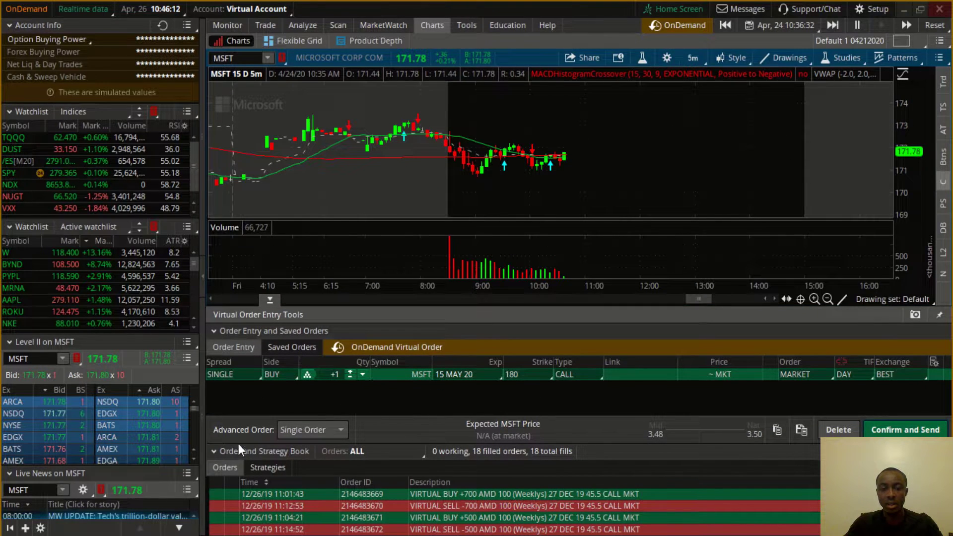
{"action": "left_click", "coordinate": [214, 451]}
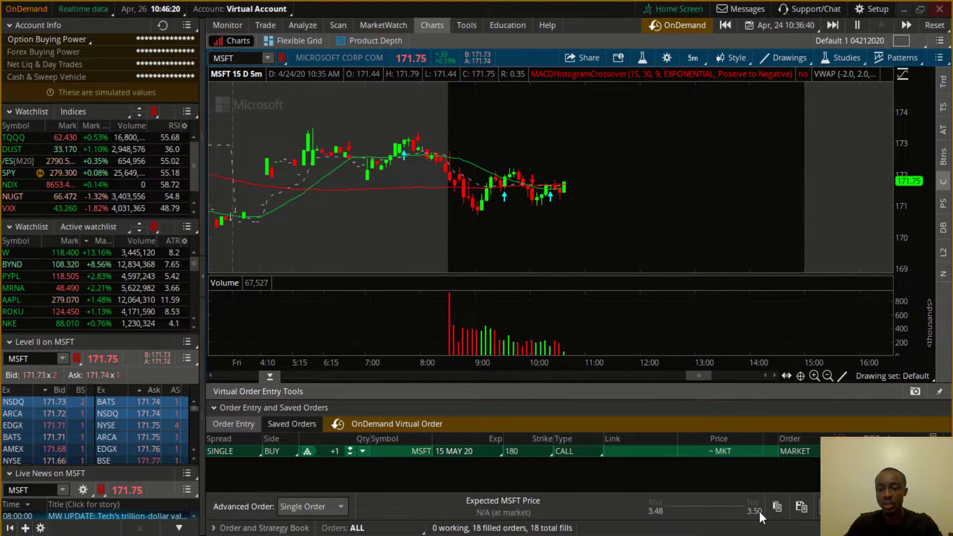
Set the 180 call order's quantity to 2, keeping MARKET as the order type
{"action": "left_click", "coordinate": [808, 453]}
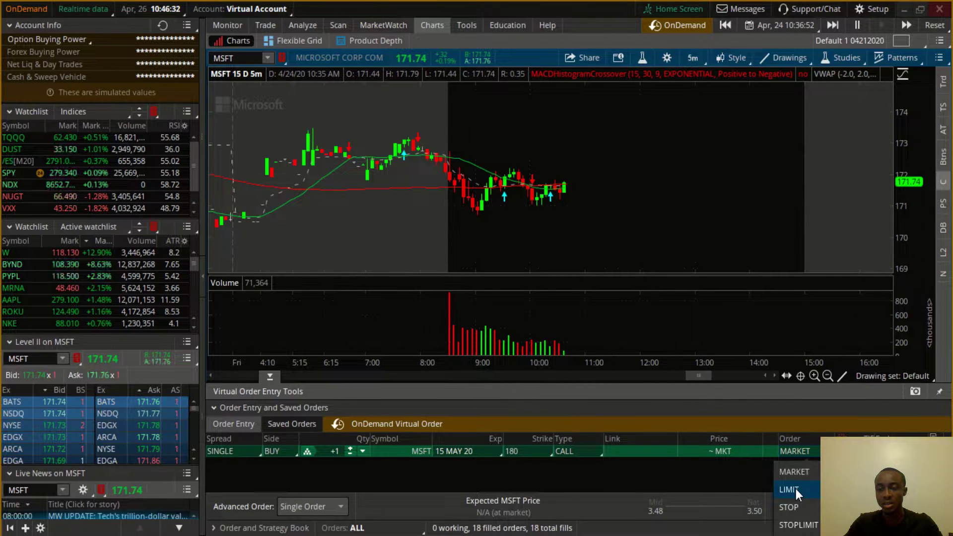
{"action": "left_click", "coordinate": [710, 482]}
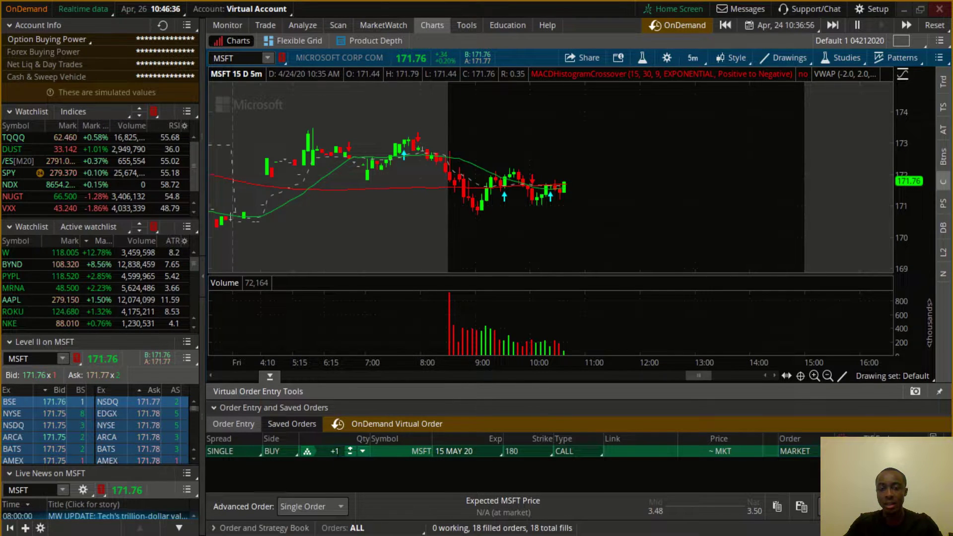
{"action": "left_click", "coordinate": [350, 449]}
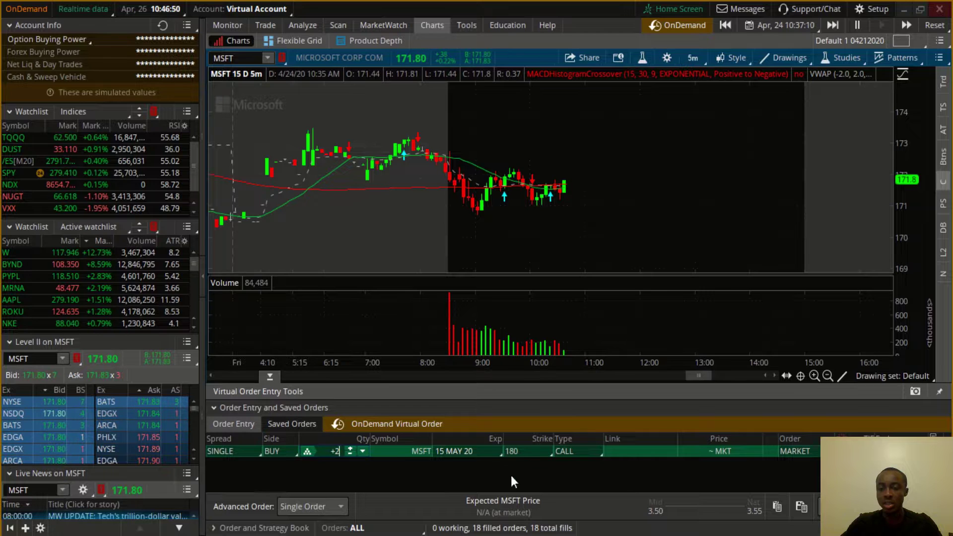
Confirm and send the virtual order for the two 180 calls, and check its fill in the Message Center
{"action": "left_click", "coordinate": [867, 506]}
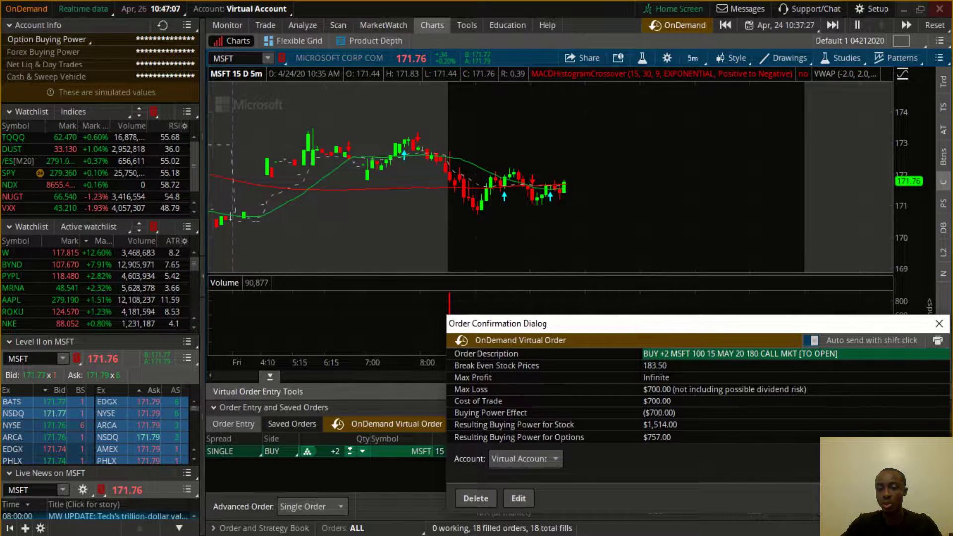
{"action": "left_click", "coordinate": [919, 499]}
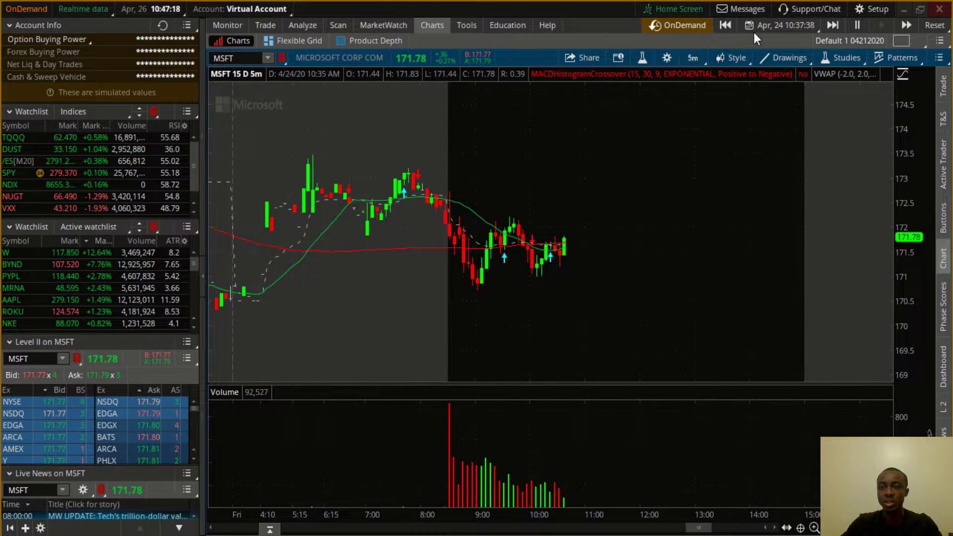
{"action": "left_click", "coordinate": [746, 9]}
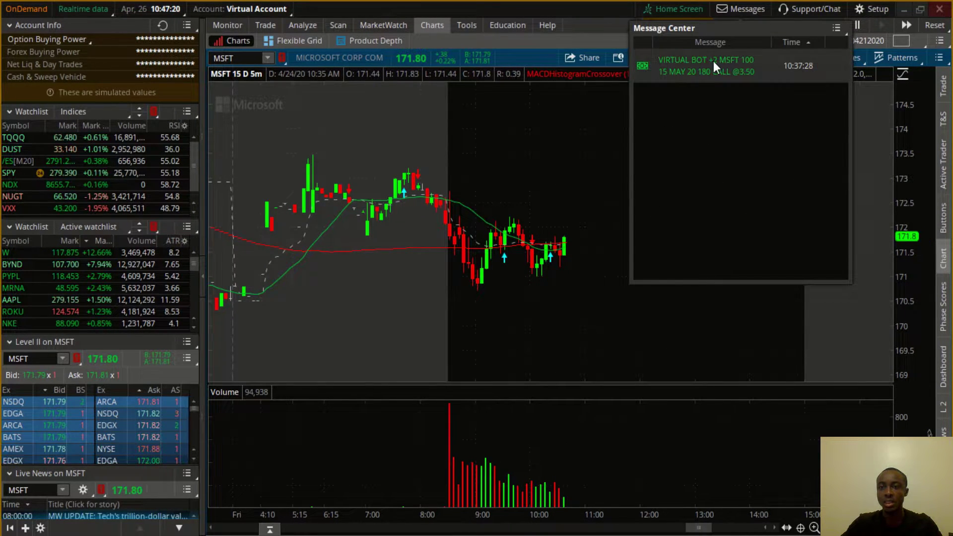
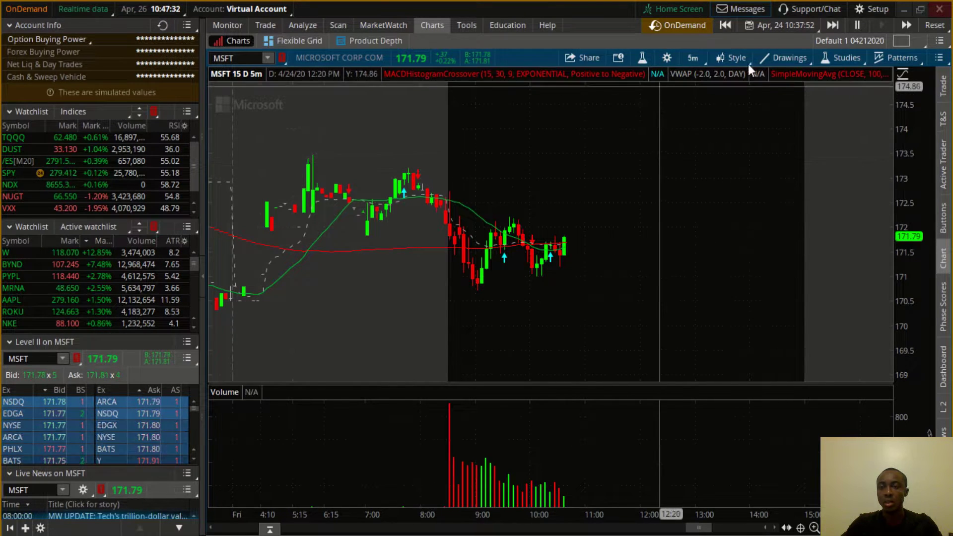
Jump the simulated replay time forward to 11:37:55 on April 24
{"action": "left_click", "coordinate": [788, 26]}
{"action": "left_click", "coordinate": [774, 191]}
{"action": "key", "text": "BackSpace"}
{"action": "key", "text": "BackSpace"}
{"action": "type", "text": "11:37:55"}
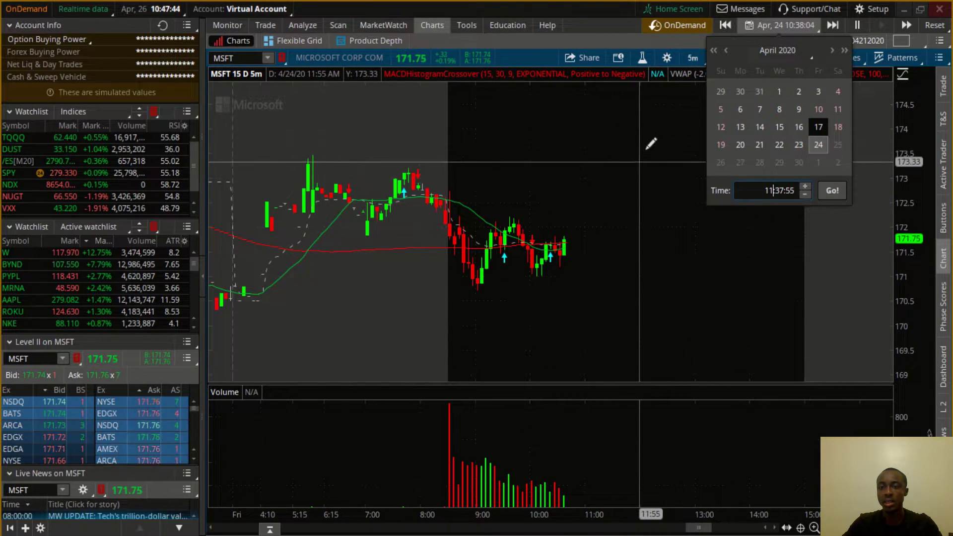
{"action": "left_click", "coordinate": [831, 190]}
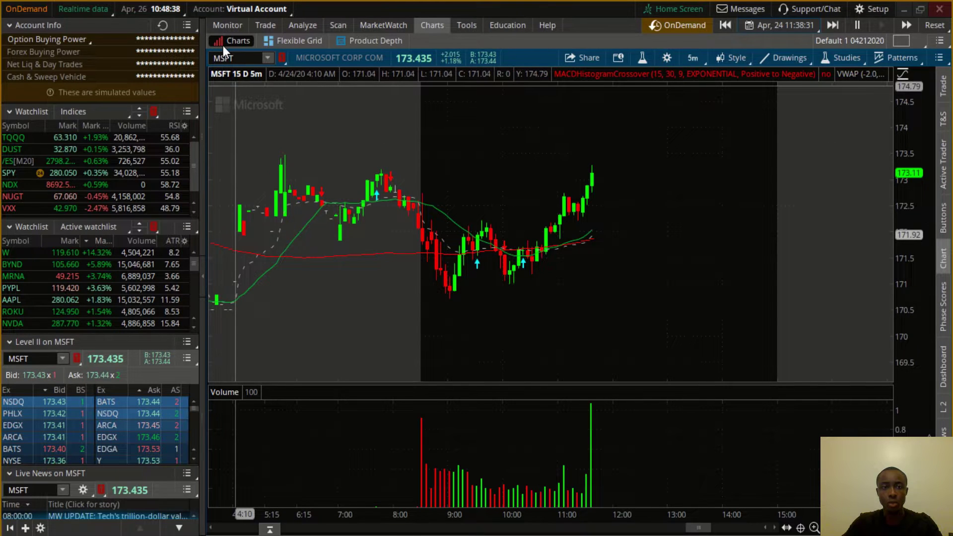
Expand the MSFT position in Activity and Positions and create a closing order selling the two 15 May 20 180 calls at market
{"action": "mouse_move", "coordinate": [232, 25]}
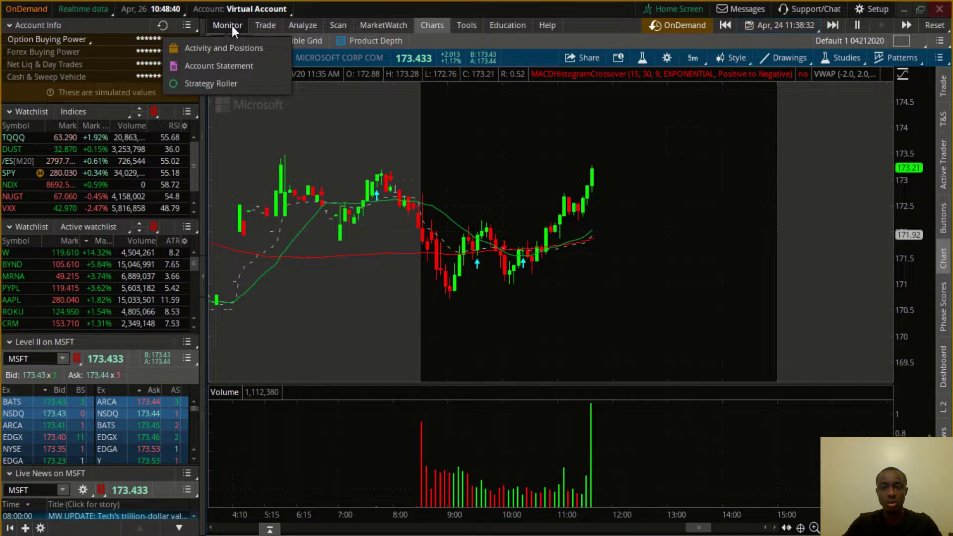
{"action": "left_click", "coordinate": [232, 26]}
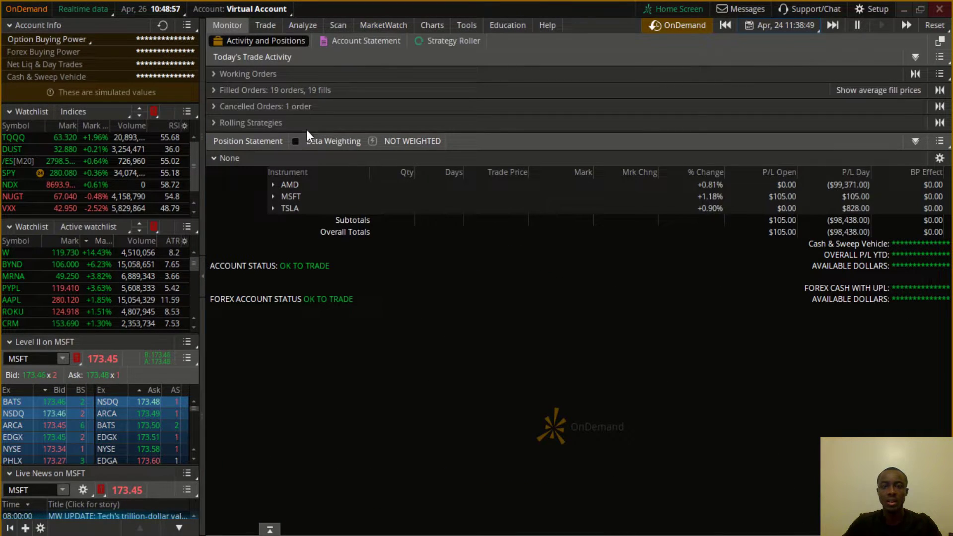
{"action": "left_click", "coordinate": [288, 196]}
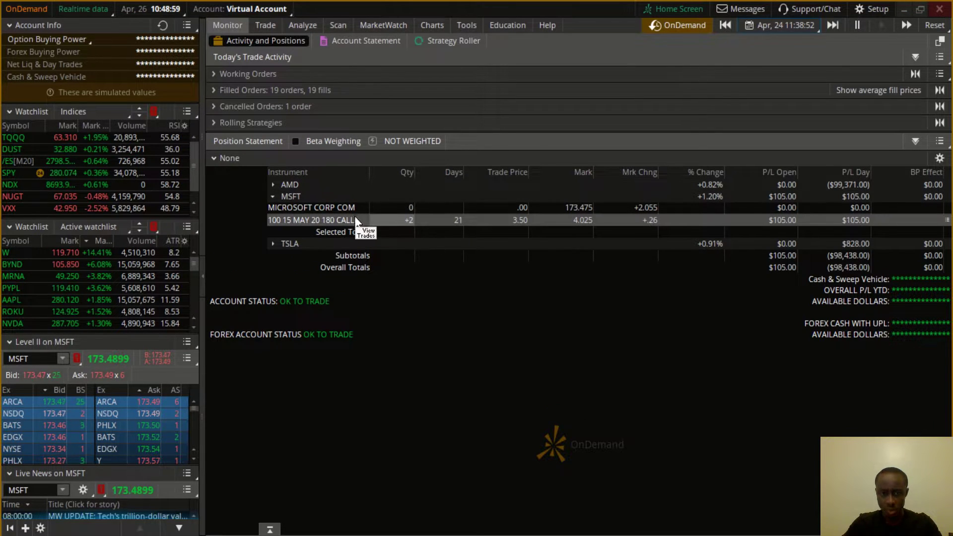
{"action": "right_click", "coordinate": [479, 224]}
{"action": "mouse_move", "coordinate": [513, 237]}
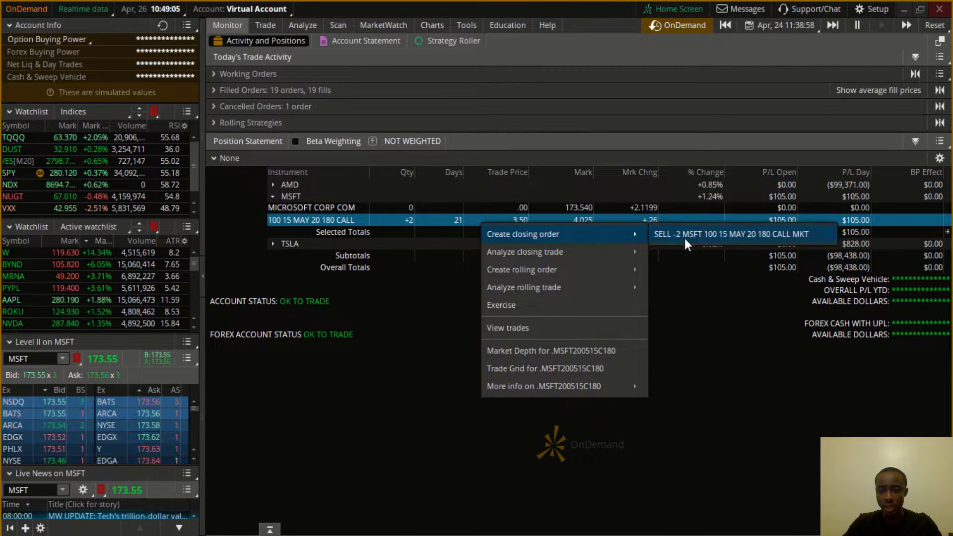
{"action": "left_click", "coordinate": [744, 238]}
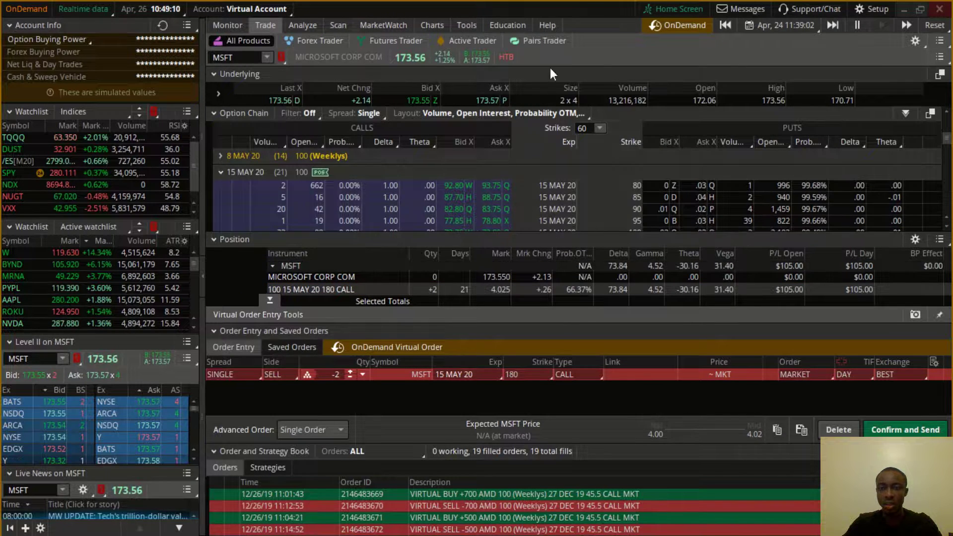
Show the closing order beneath the MSFT chart with the order book collapsed, and confirm and send it
{"action": "left_click", "coordinate": [440, 25]}
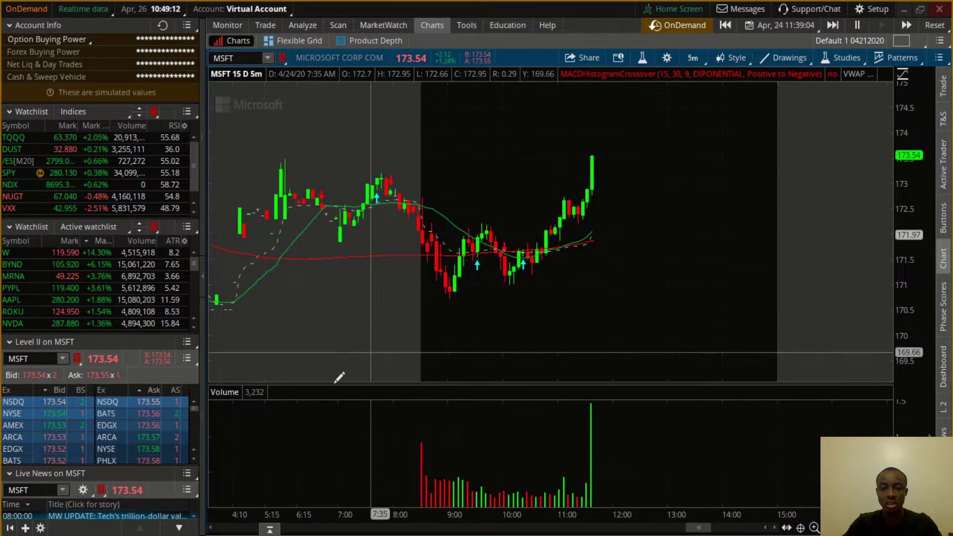
{"action": "left_click", "coordinate": [269, 529]}
{"action": "left_click", "coordinate": [214, 451]}
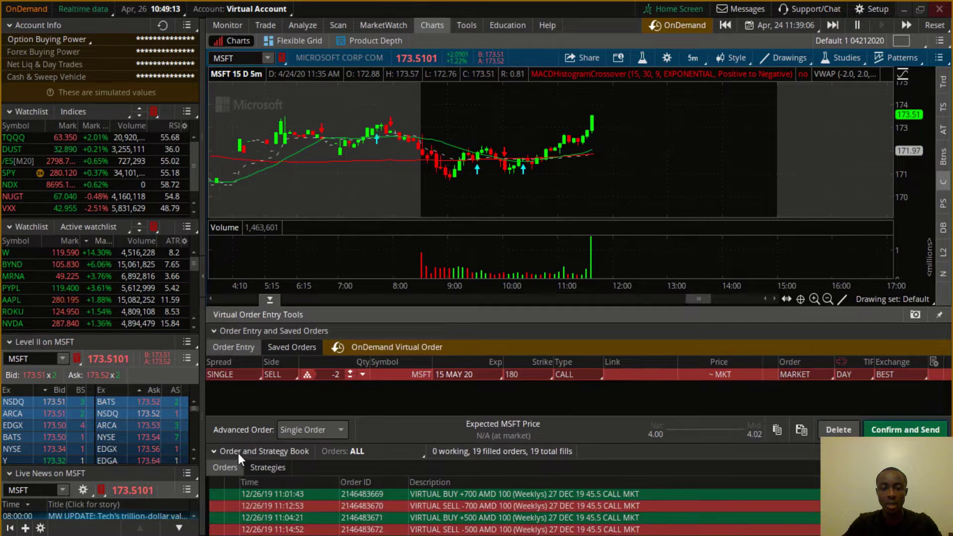
{"action": "left_click", "coordinate": [215, 452]}
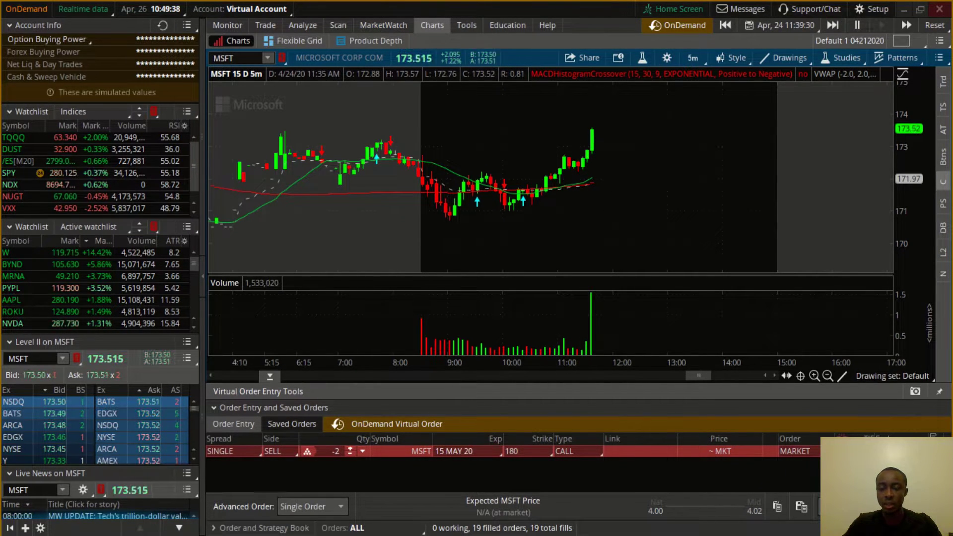
{"action": "left_click", "coordinate": [874, 506]}
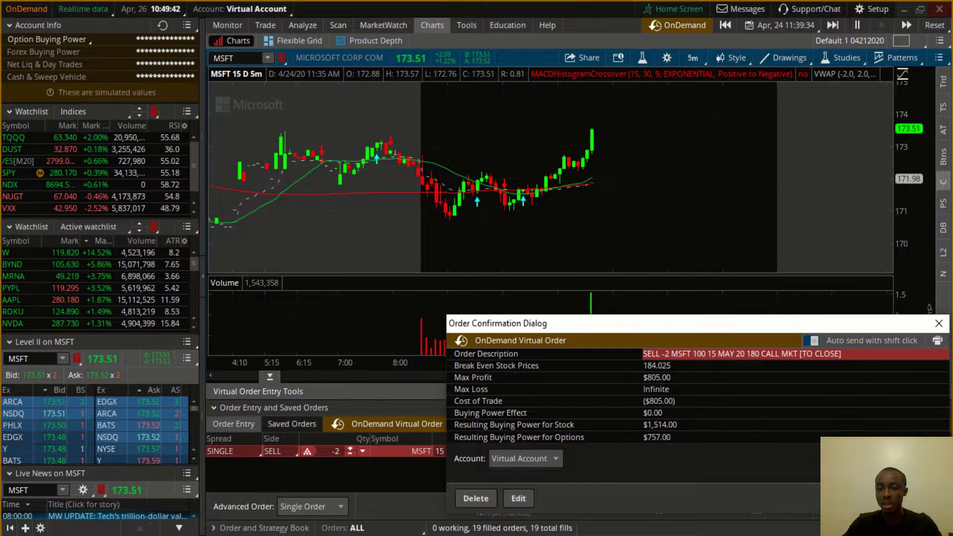
{"action": "left_click", "coordinate": [854, 499]}
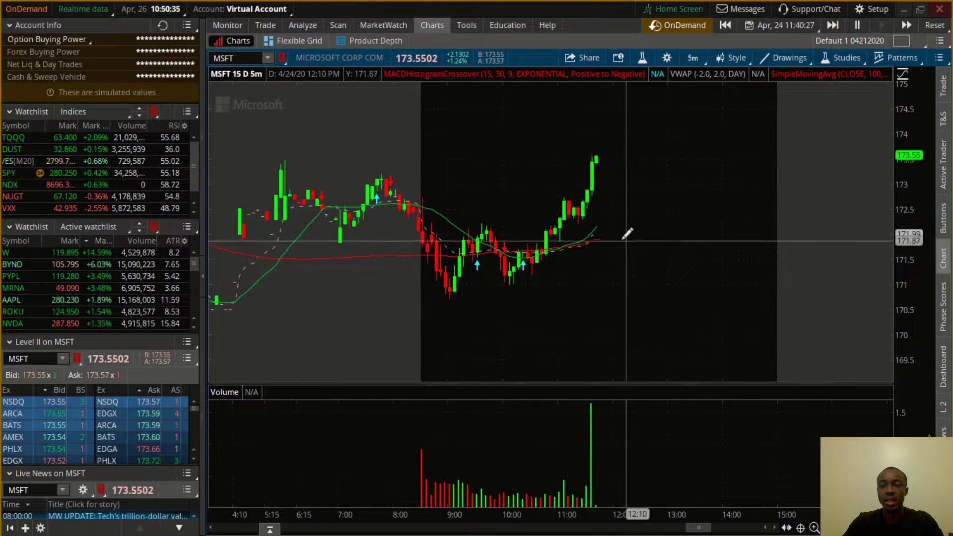
Review the strikes of the 15 May 20 expiration in the MSFT option chain
{"action": "left_click", "coordinate": [267, 25]}
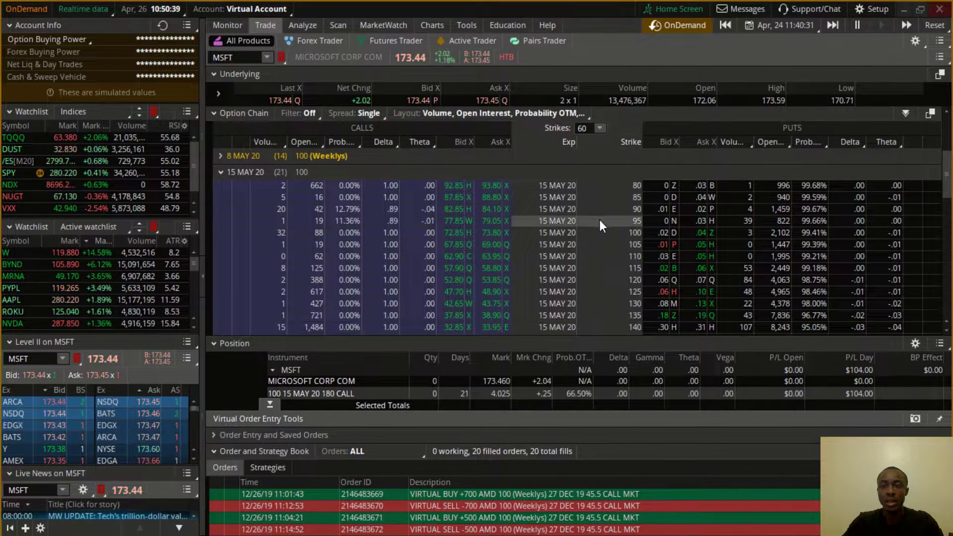
{"action": "scroll", "coordinate": [599, 225], "scroll_direction": "down", "scroll_amount": 3}
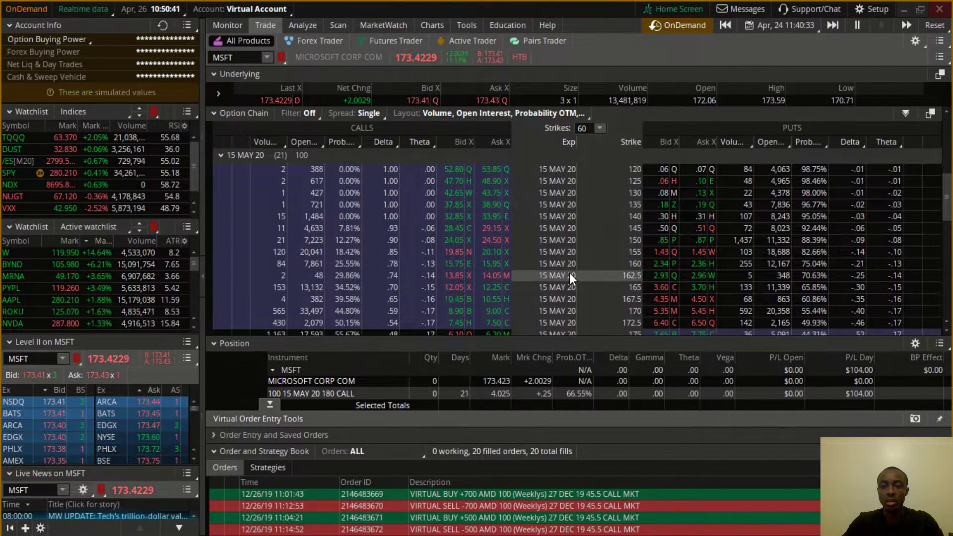
{"action": "scroll", "coordinate": [573, 270], "scroll_direction": "down", "scroll_amount": 1}
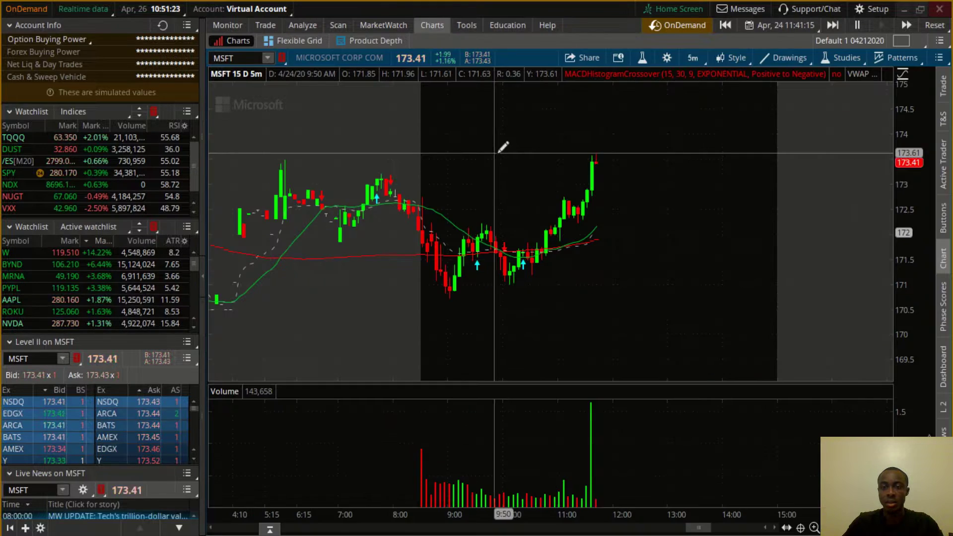
Exit OnDemand replay mode and expand the 15 May 20 expiration in the live MSFT option chain
{"action": "left_click", "coordinate": [684, 26]}
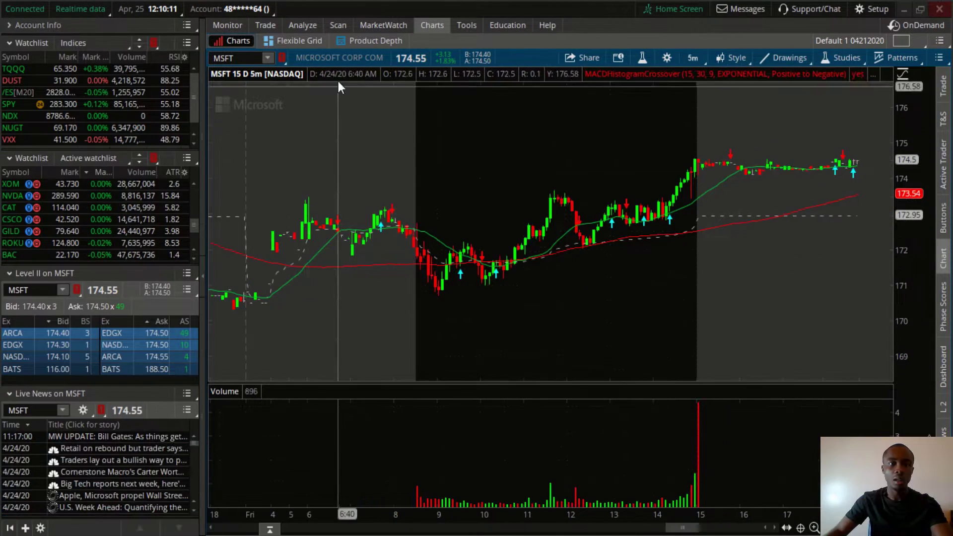
{"action": "left_click", "coordinate": [267, 25]}
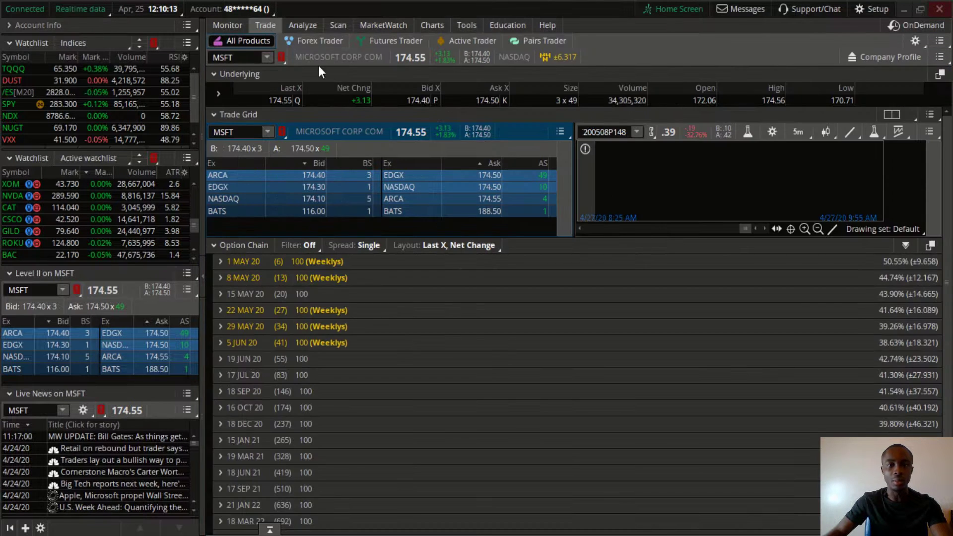
{"action": "left_click", "coordinate": [220, 294]}
{"action": "scroll", "coordinate": [340, 317], "scroll_direction": "down", "scroll_amount": 5}
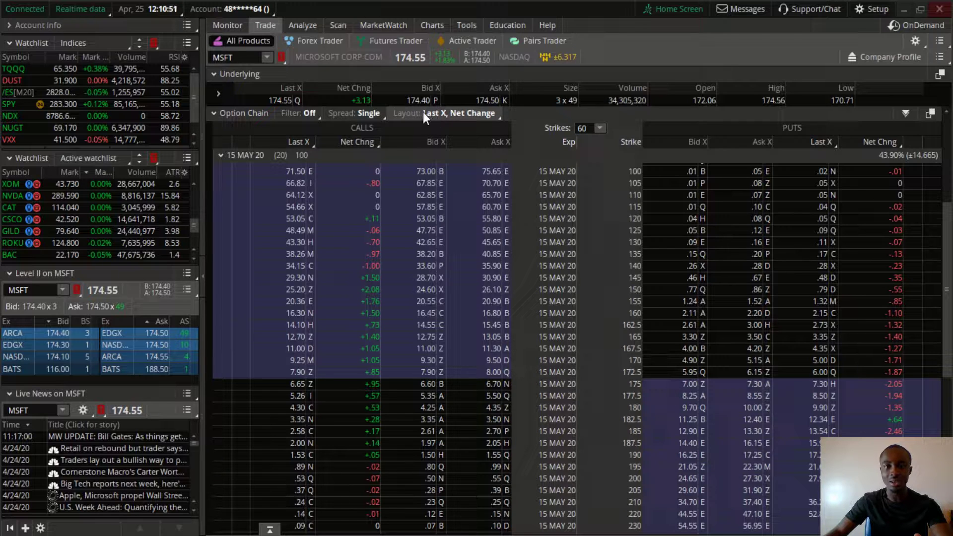
Customize the option chain's column layout by removing Net Change and Last X from the current set
{"action": "left_click", "coordinate": [440, 114]}
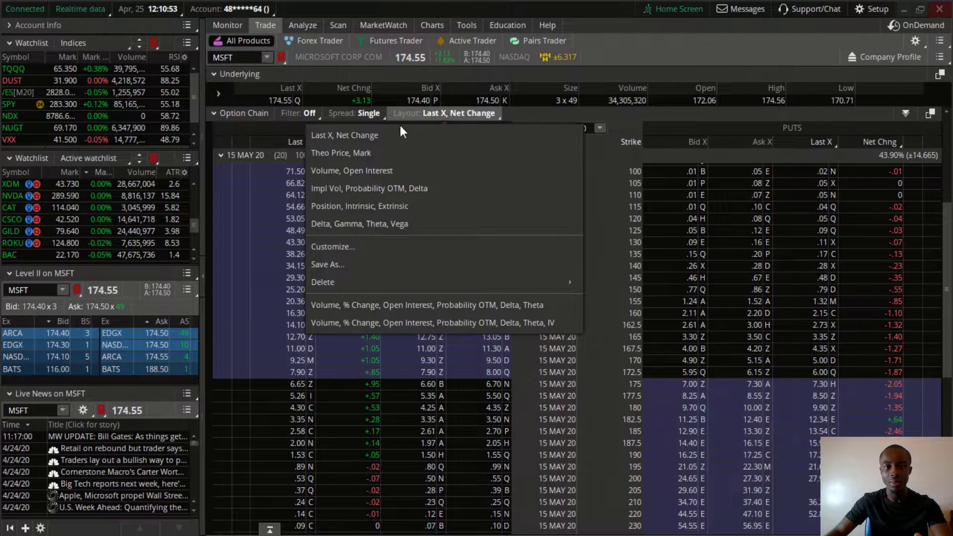
{"action": "left_click", "coordinate": [351, 248]}
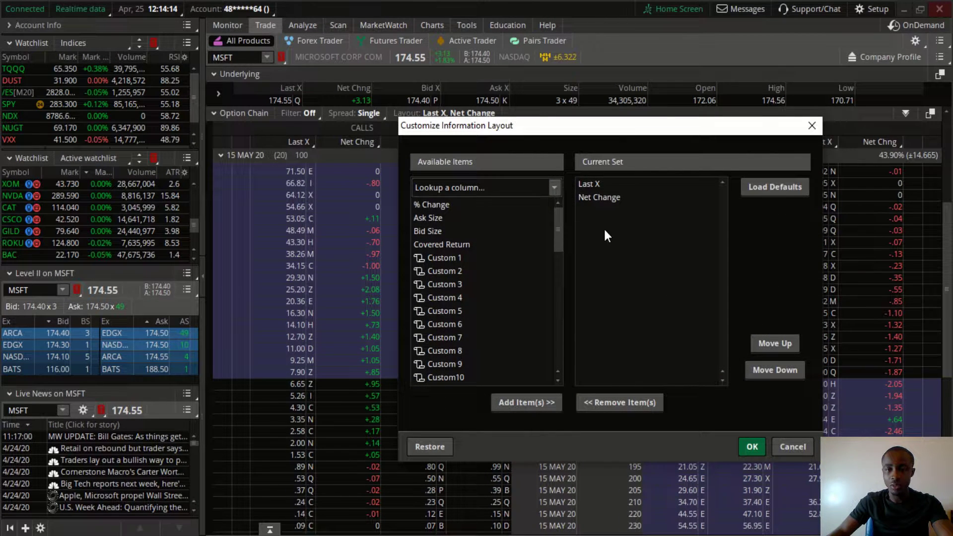
{"action": "left_click", "coordinate": [609, 199]}
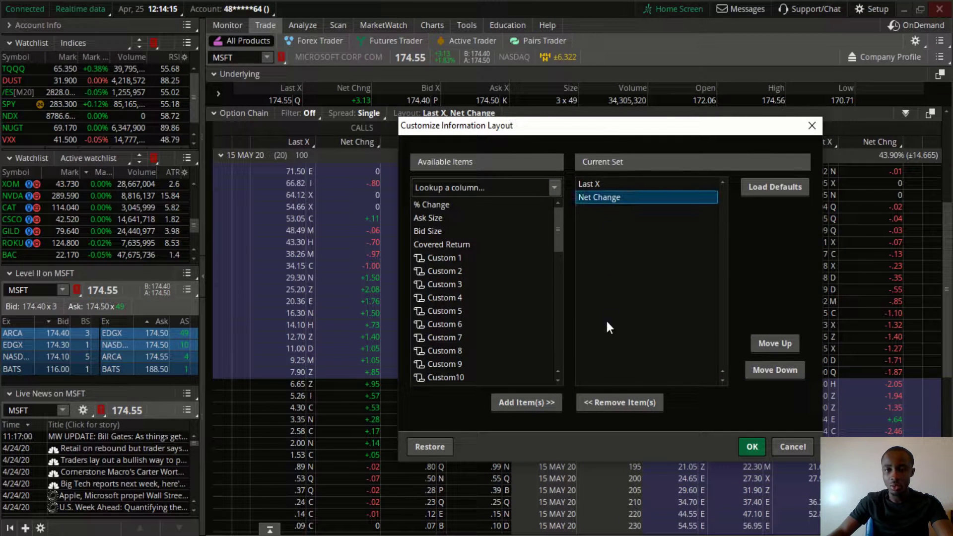
{"action": "left_click", "coordinate": [610, 402]}
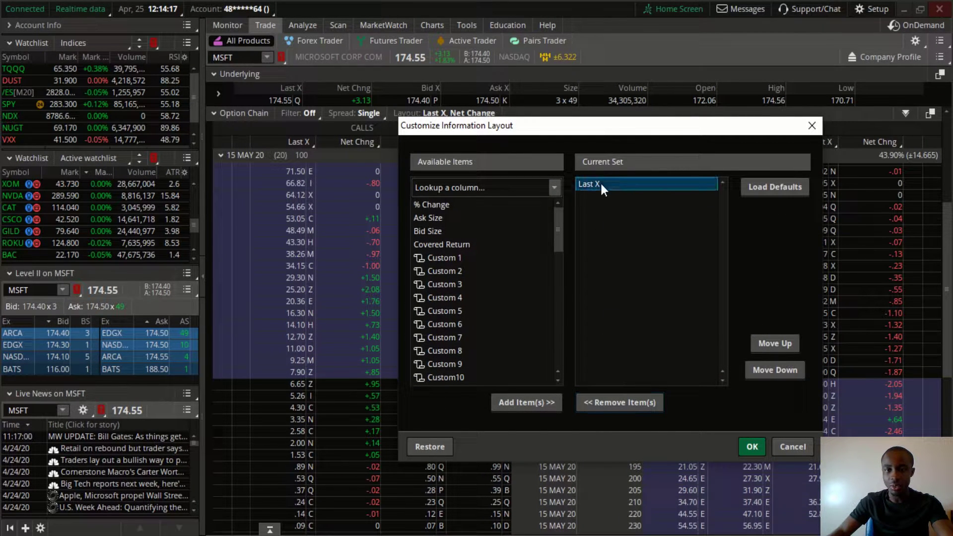
{"action": "left_click", "coordinate": [641, 402]}
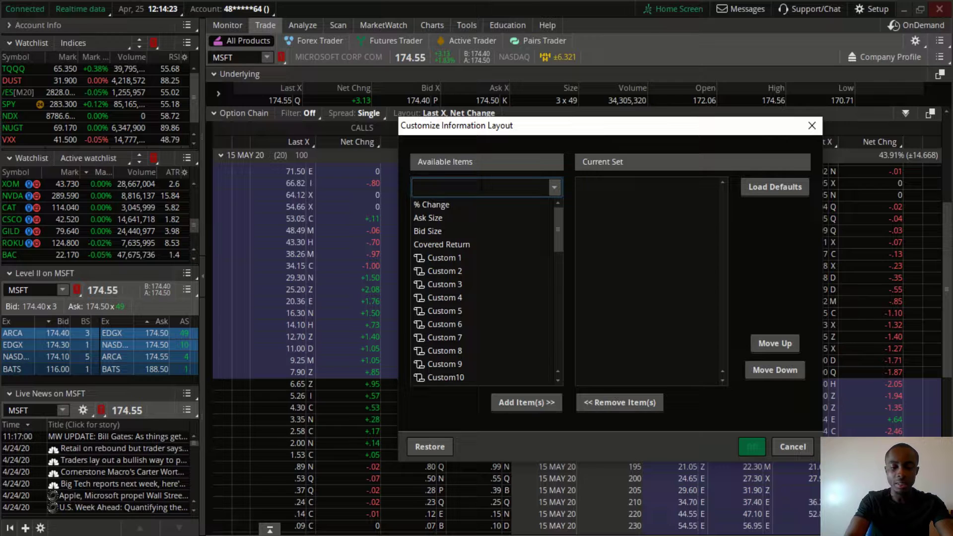
Add the Volume and Open Interest columns to the option chain layout's current set
{"action": "type", "text": "volume"}
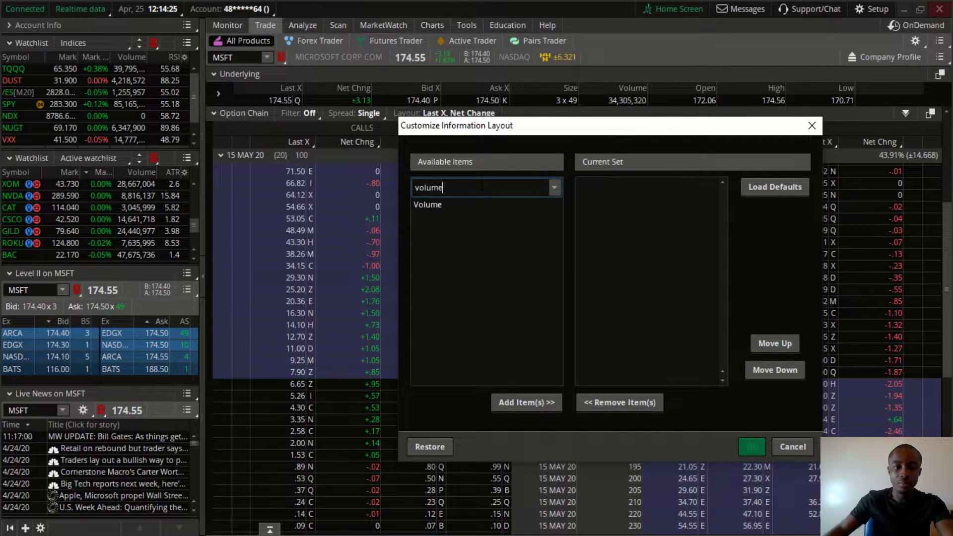
{"action": "double_click", "coordinate": [425, 207]}
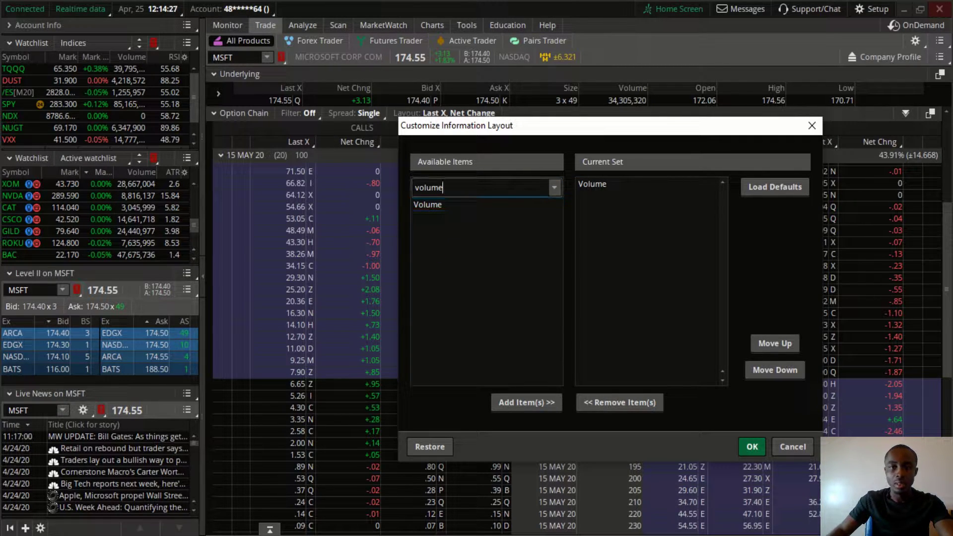
{"action": "key", "text": "BackSpace"}
{"action": "type", "text": "open inter"}
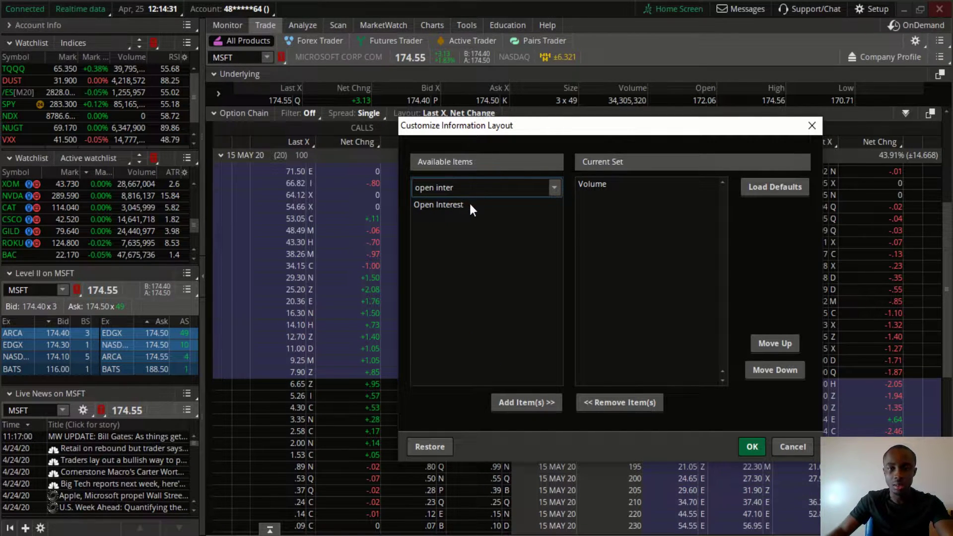
{"action": "double_click", "coordinate": [460, 202]}
Add the Probability OTM column to the layout's current set
{"action": "left_click", "coordinate": [466, 189]}
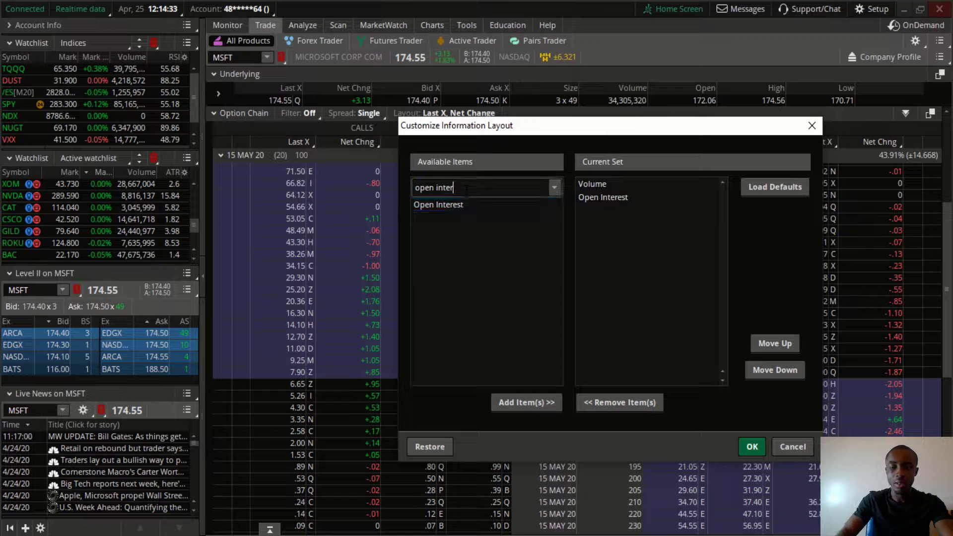
{"action": "key", "text": "BackSpace"}
{"action": "key", "text": "BackSpace"}
{"action": "key", "text": "BackSpace"}
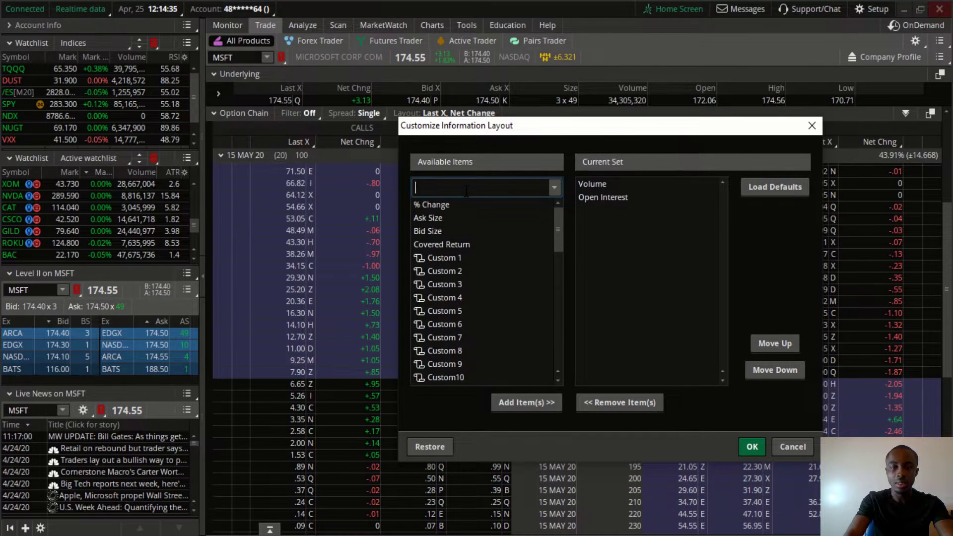
{"action": "type", "text": "probabi"}
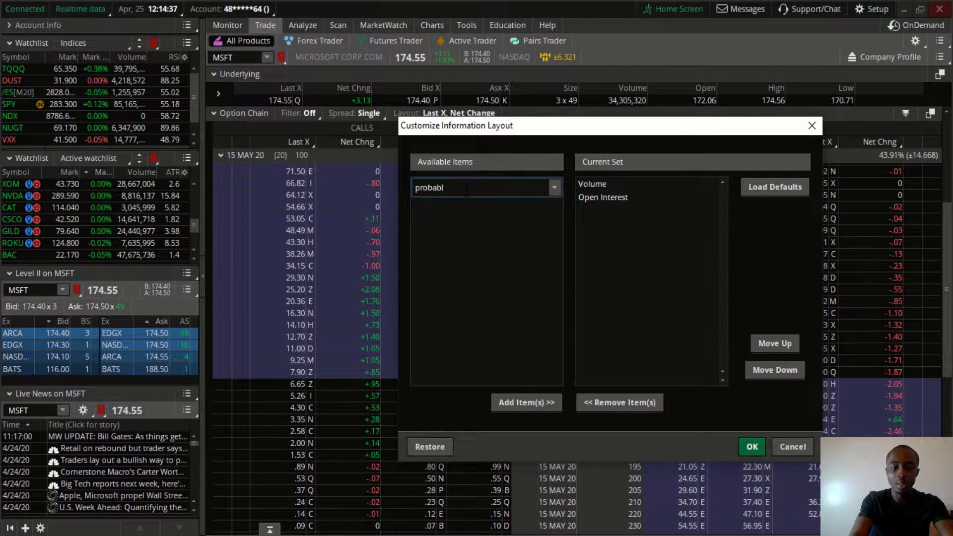
{"action": "double_click", "coordinate": [467, 219]}
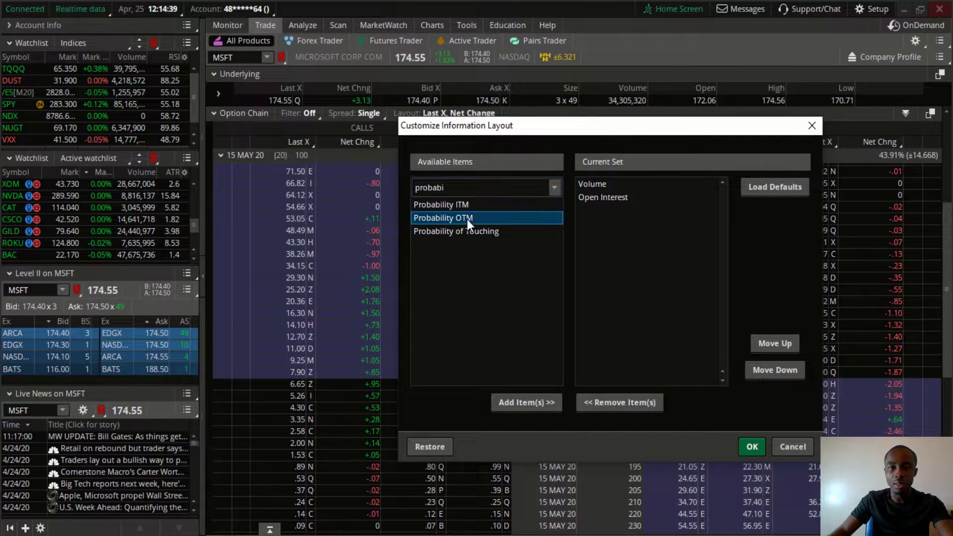
Add the Delta column to the layout's current set after Probability OTM
{"action": "left_click", "coordinate": [467, 189]}
{"action": "type", "text": "ab"}
{"action": "key", "text": "BackSpace"}
{"action": "key", "text": "BackSpace"}
{"action": "key", "text": "BackSpace"}
{"action": "key", "text": "BackSpace"}
{"action": "key", "text": "BackSpace"}
{"action": "key", "text": "BackSpace"}
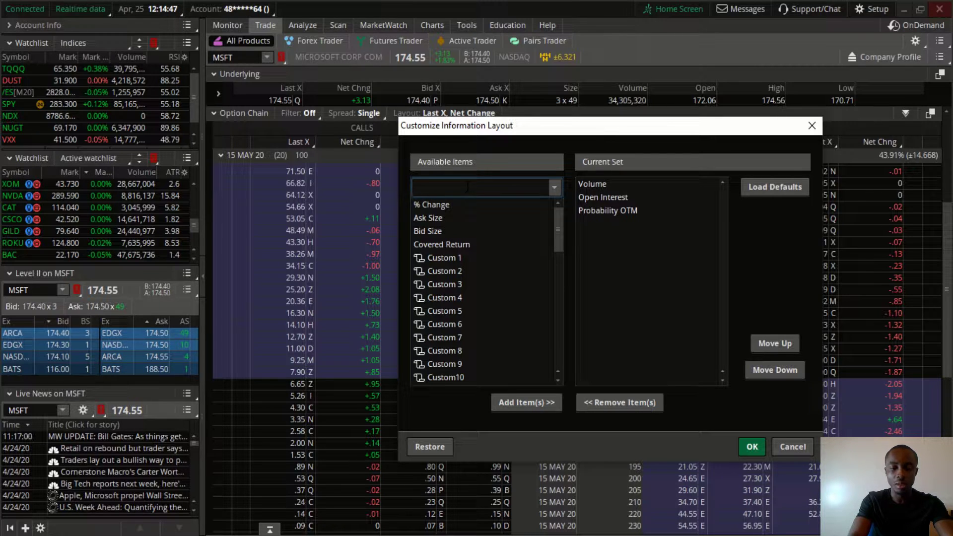
{"action": "type", "text": "delta"}
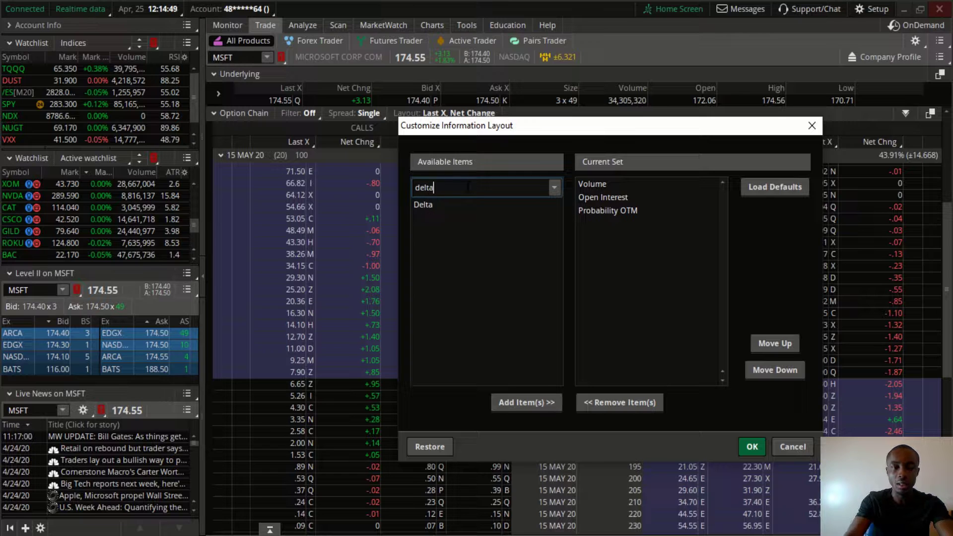
{"action": "left_click", "coordinate": [439, 205]}
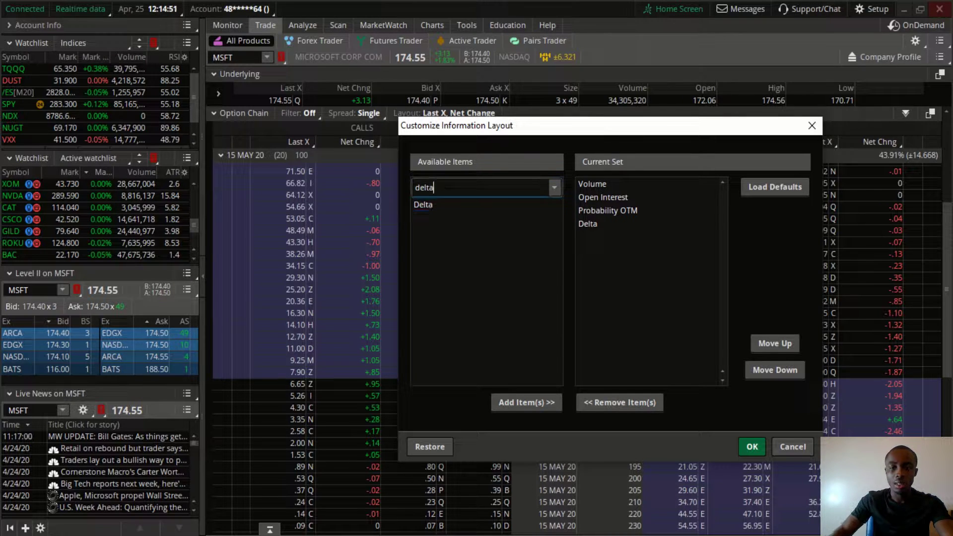
Add the Theta column to the layout's current set and apply the customized layout to the option chain
{"action": "key", "text": "BackSpace"}
{"action": "key", "text": "BackSpace"}
{"action": "key", "text": "BackSpace"}
{"action": "key", "text": "BackSpace"}
{"action": "key", "text": "BackSpace"}
{"action": "type", "text": "theta"}
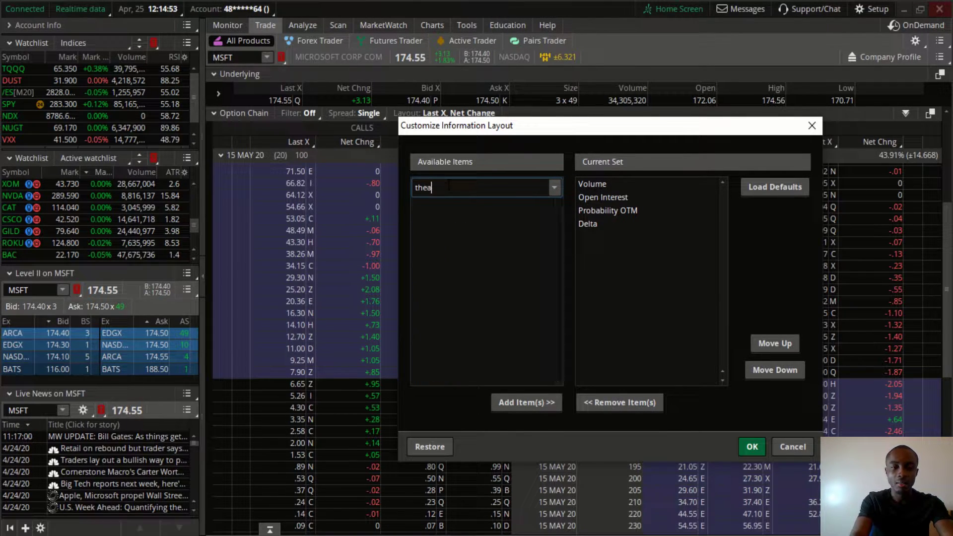
{"action": "double_click", "coordinate": [431, 205]}
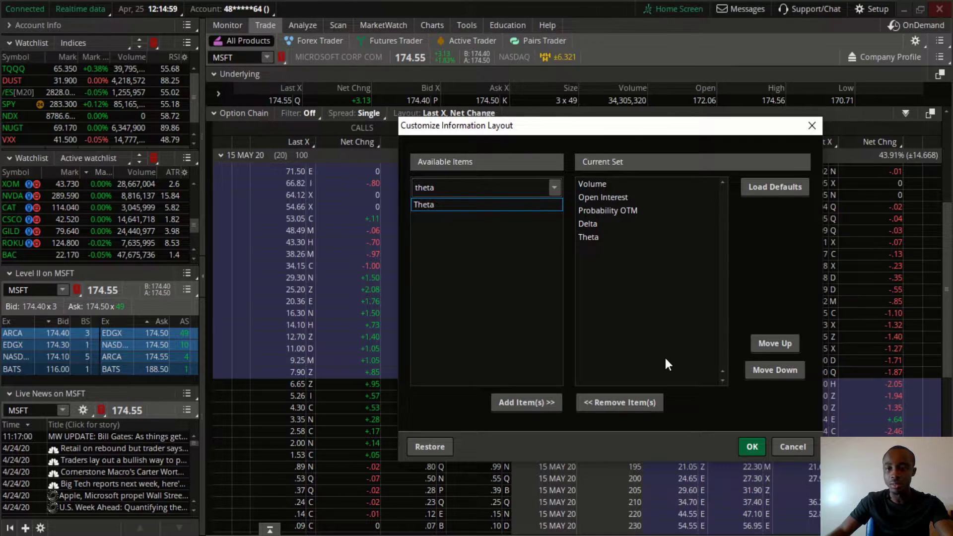
{"action": "left_click", "coordinate": [753, 447]}
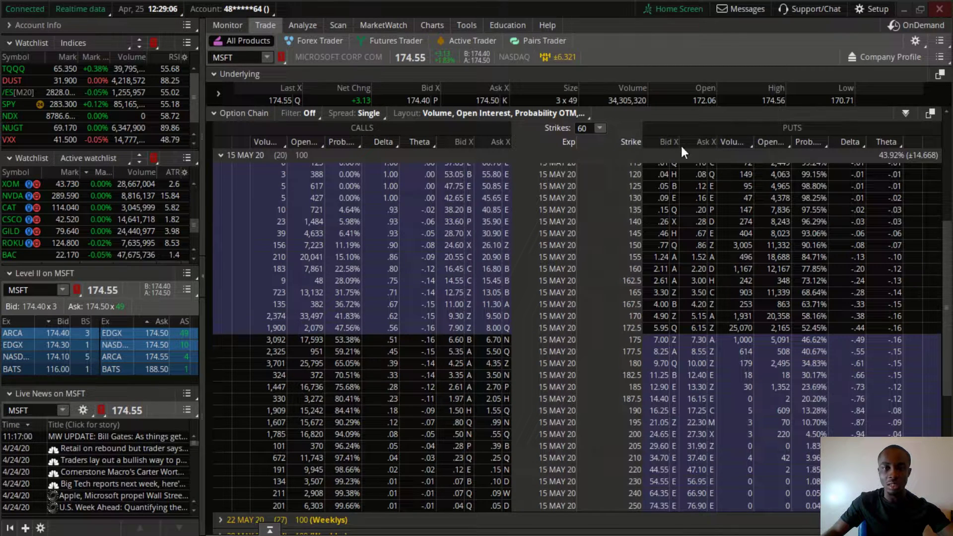
Save the option chain layout under the name "Volume, Open Interest, Probability OTM, Delta, Theta"
{"action": "left_click", "coordinate": [454, 114]}
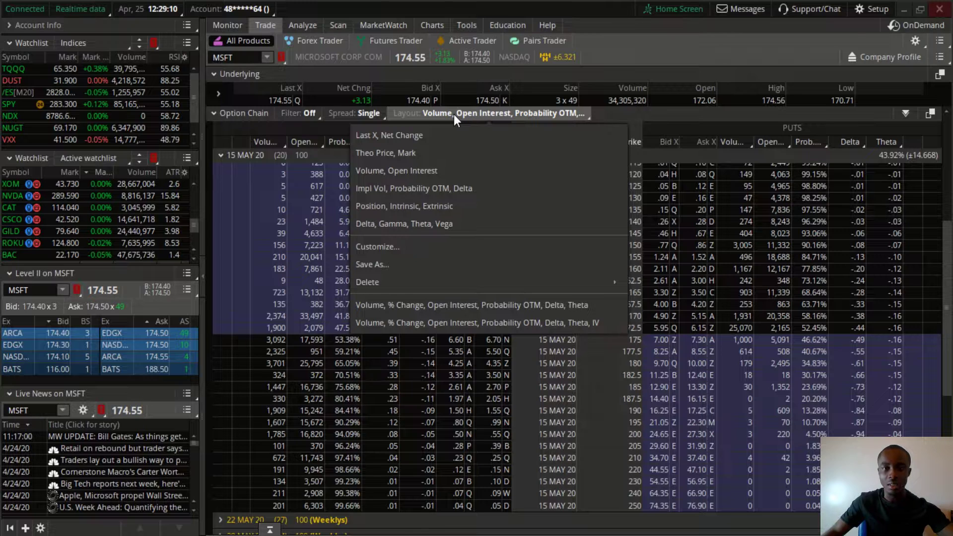
{"action": "left_click", "coordinate": [389, 264]}
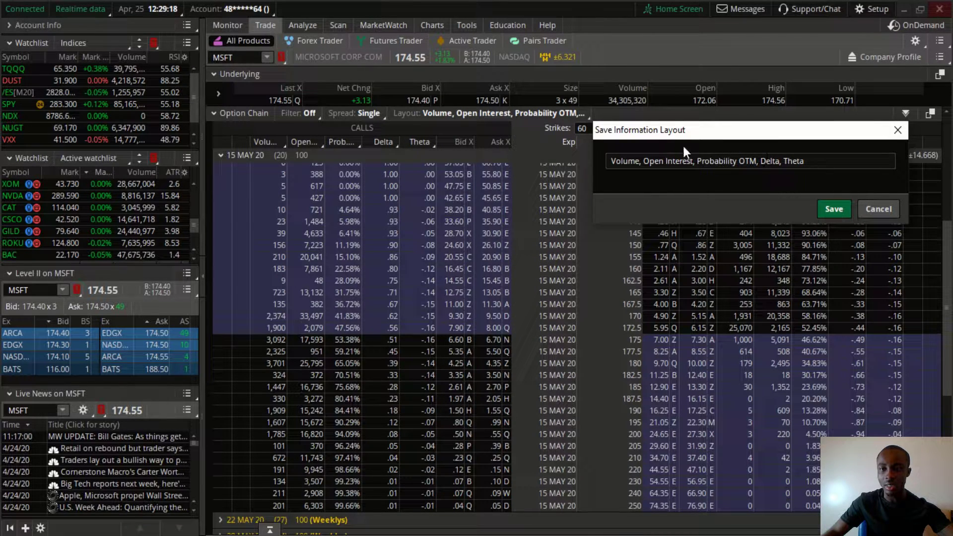
{"action": "left_click", "coordinate": [829, 209]}
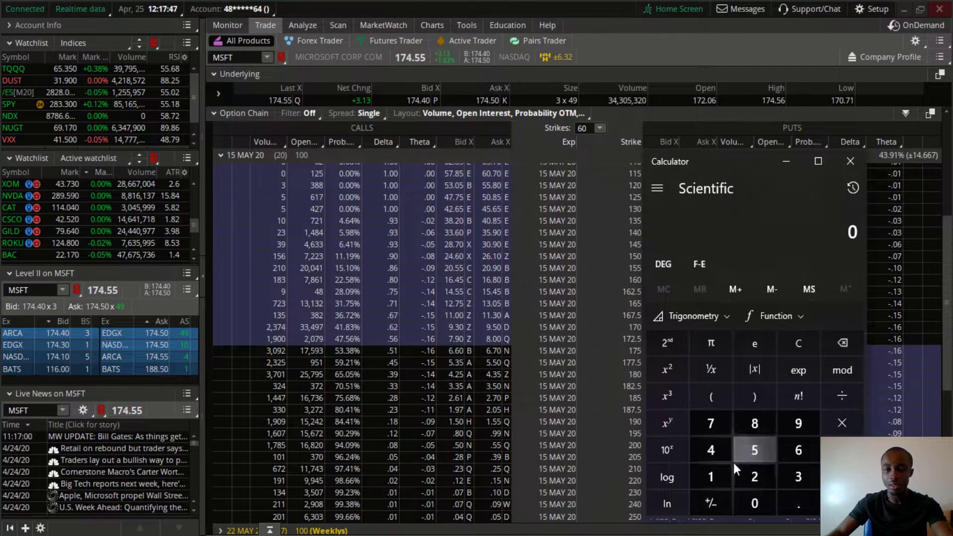
In Calculator, add the 180 call's delta of 0.39 to its 4.35 ask price
{"action": "left_click", "coordinate": [710, 450]}
{"action": "left_click", "coordinate": [799, 504]}
{"action": "left_click", "coordinate": [799, 476]}
{"action": "left_click", "coordinate": [756, 451]}
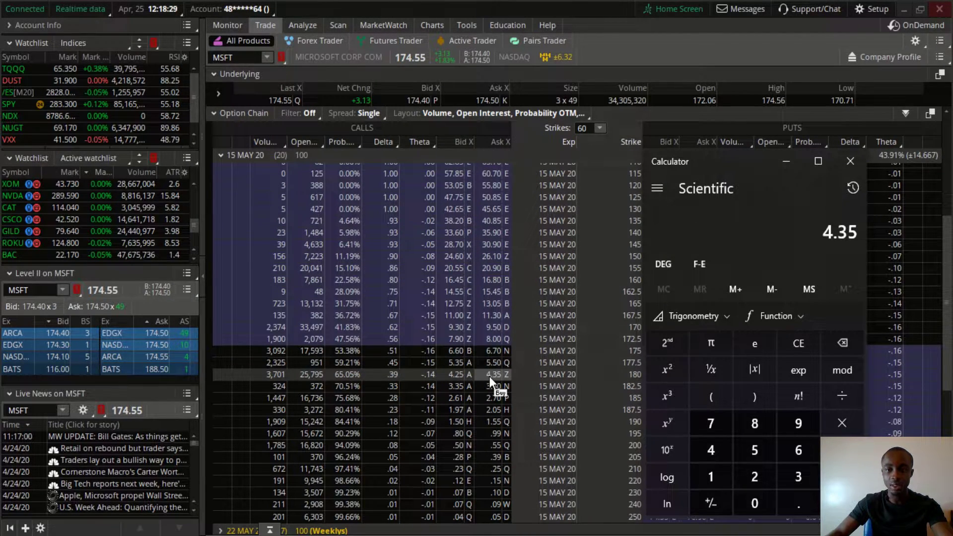
{"action": "left_click", "coordinate": [843, 477]}
{"action": "left_click", "coordinate": [757, 503]}
{"action": "left_click", "coordinate": [797, 501]}
{"action": "left_click", "coordinate": [801, 479]}
{"action": "left_click", "coordinate": [798, 426]}
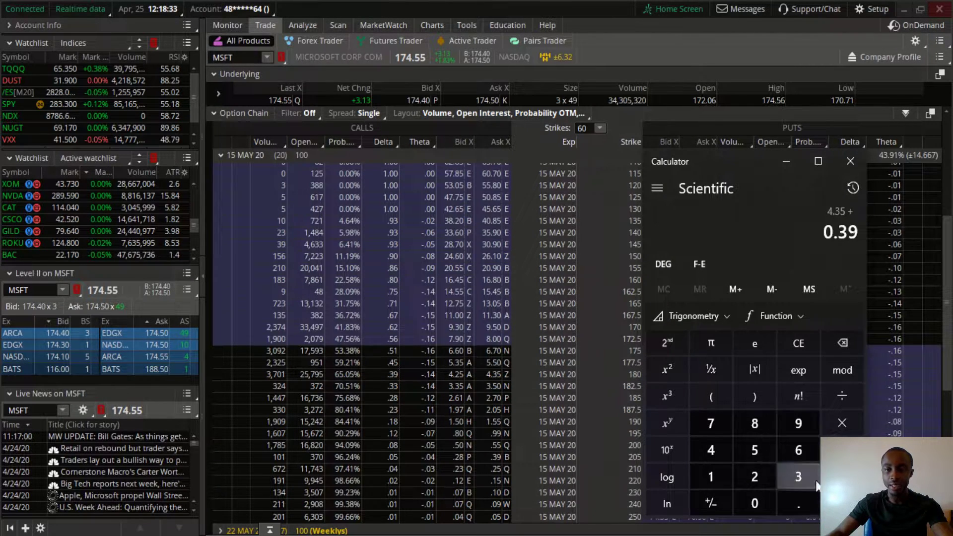
{"action": "left_click", "coordinate": [842, 503]}
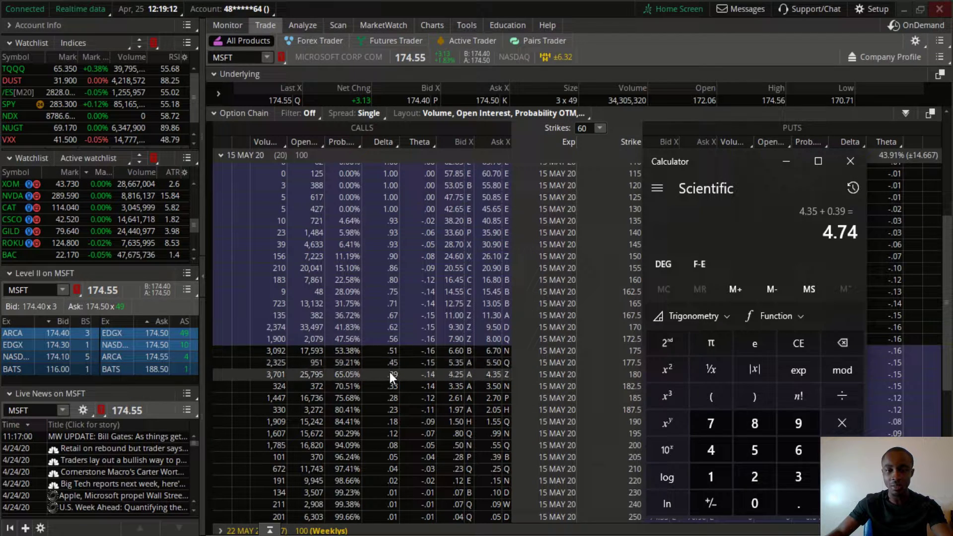
Reposition the Calculator window and subtract the 180 call's theta of 0.14 from its 4.35 ask price
{"action": "left_click_drag", "start_coordinate": [735, 162], "coordinate": [376, 154]}
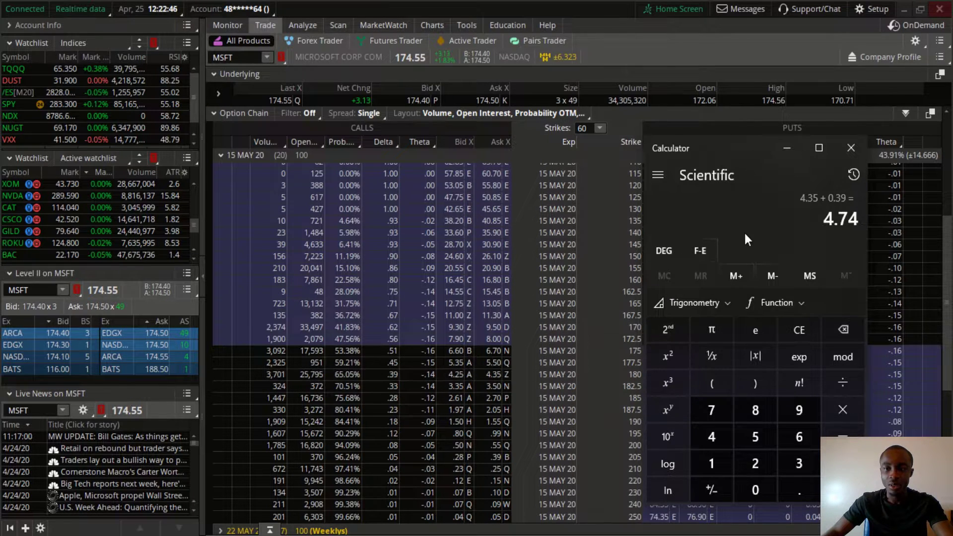
{"action": "type", "text": "4.35 "}
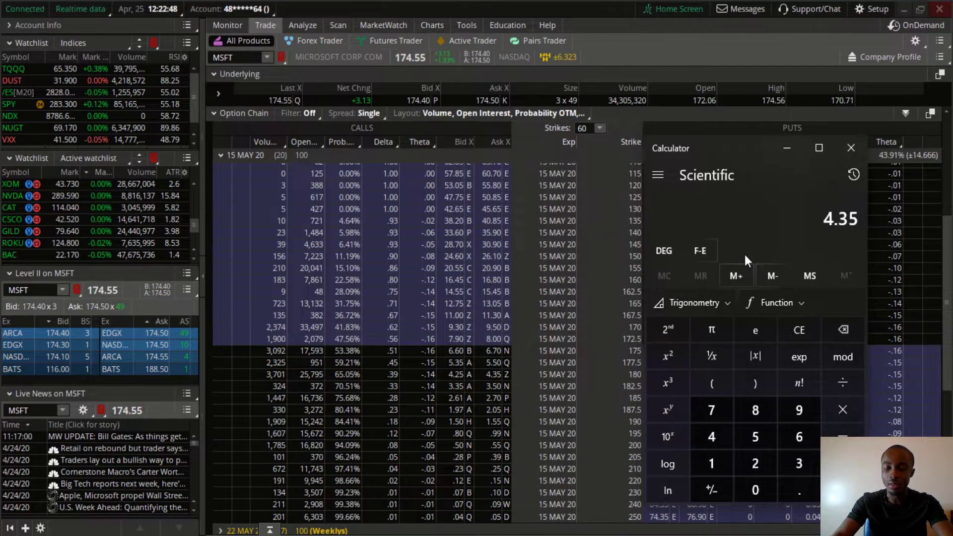
{"action": "type", "text": "- 0.14"}
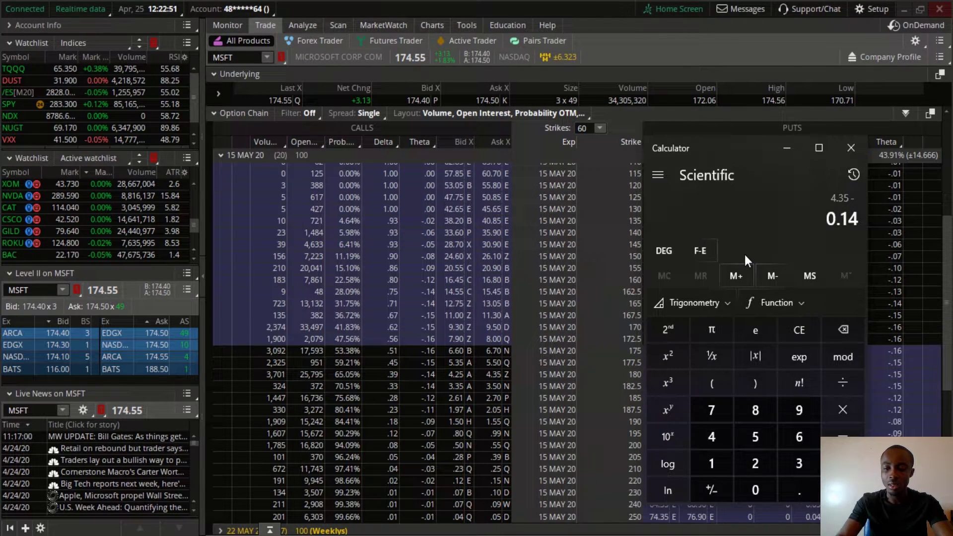
{"action": "key", "text": "Return"}
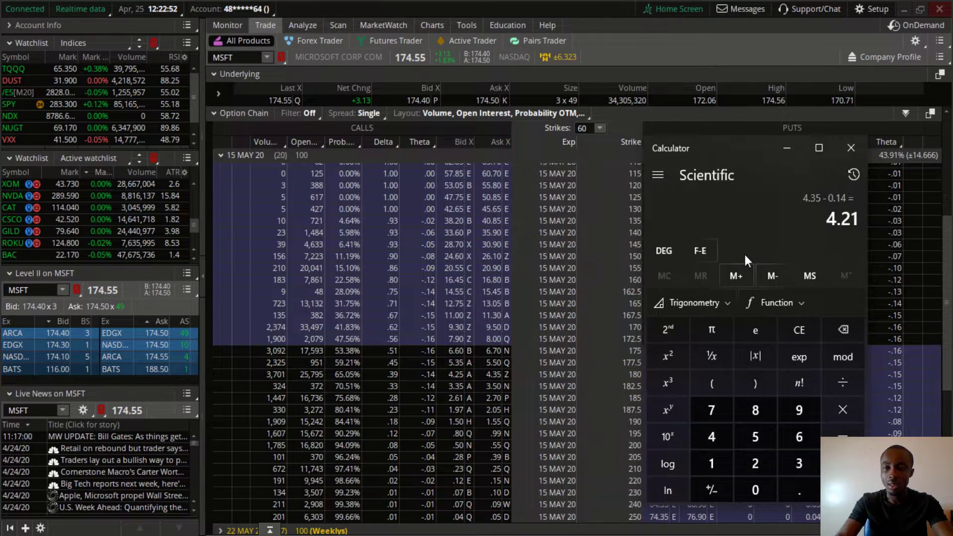